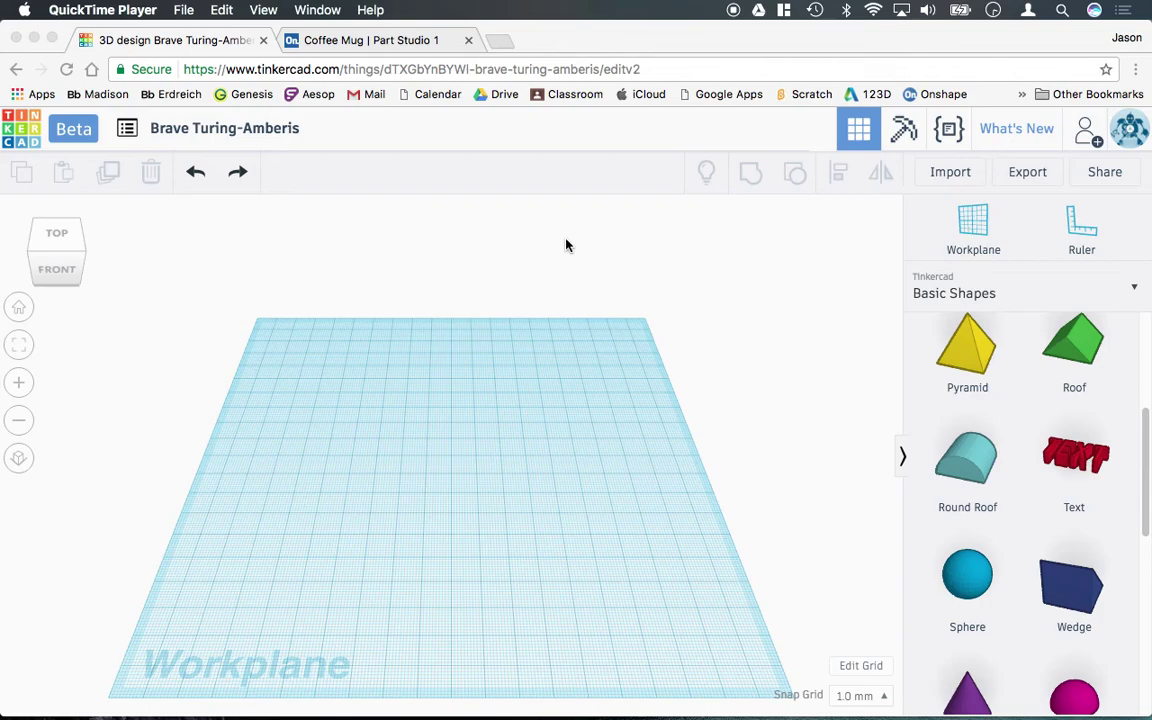
# Step: Change the workplane grid units to inches and update the grid
pyautogui.scroll(3, 1014, 402)
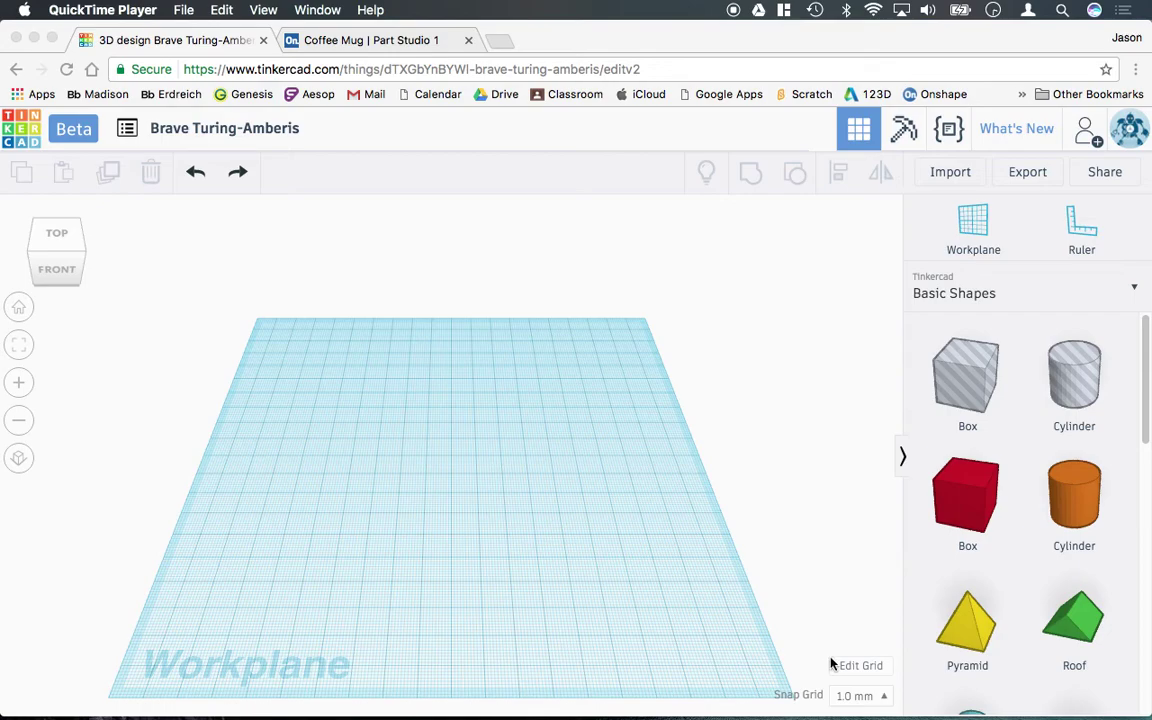
pyautogui.click(853, 669)
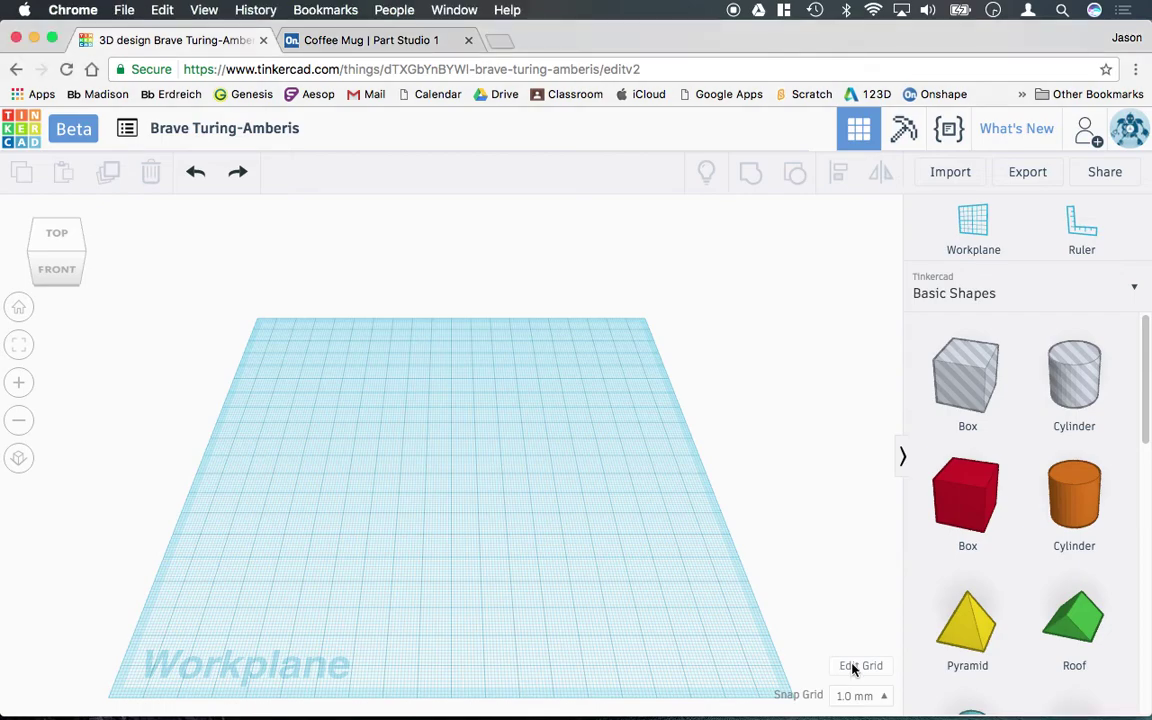
pyautogui.click(853, 669)
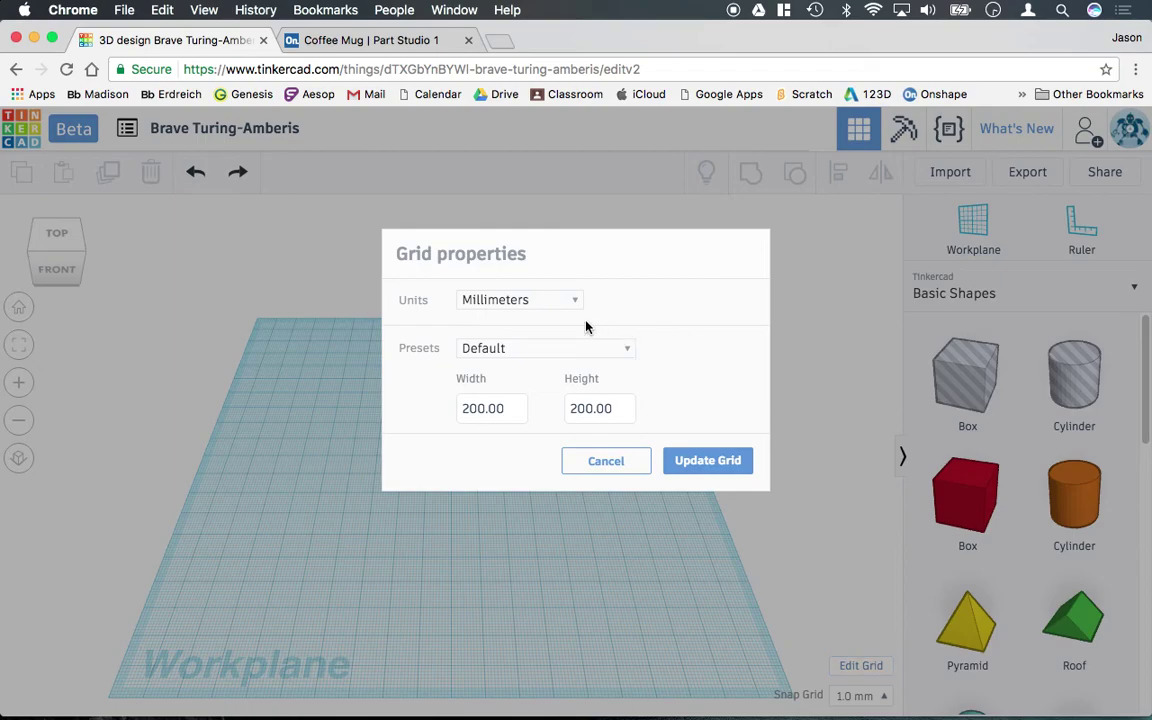
pyautogui.click(548, 303)
pyautogui.click(530, 355)
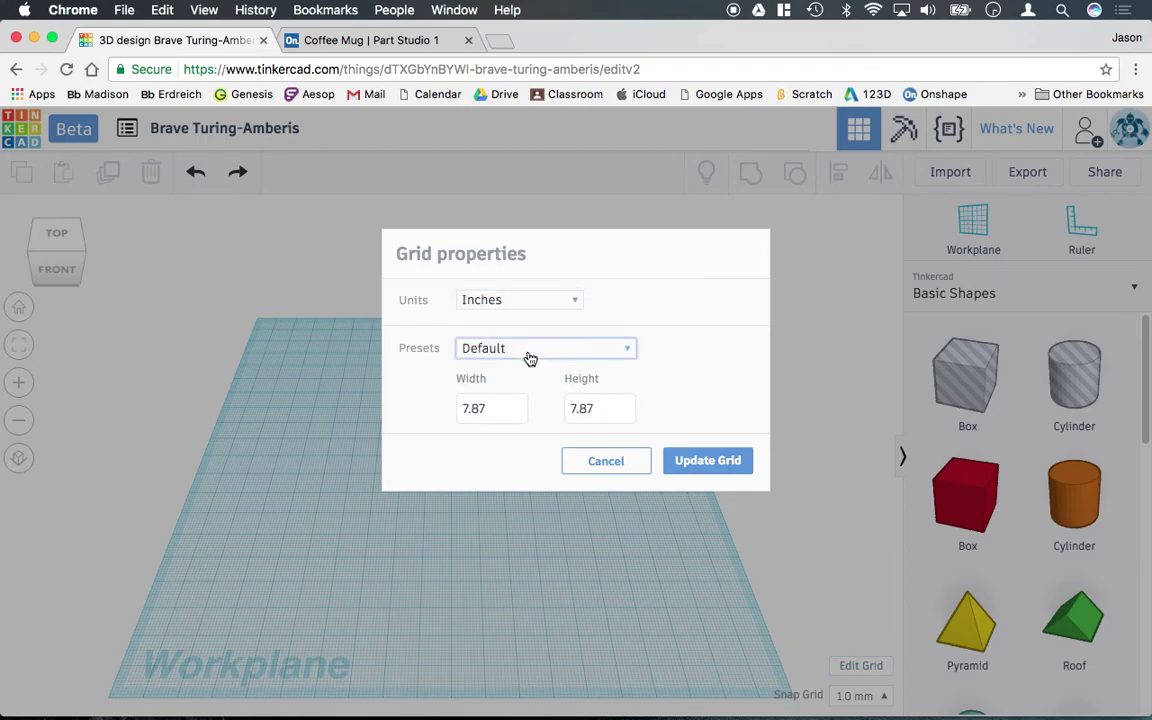
pyautogui.click(719, 462)
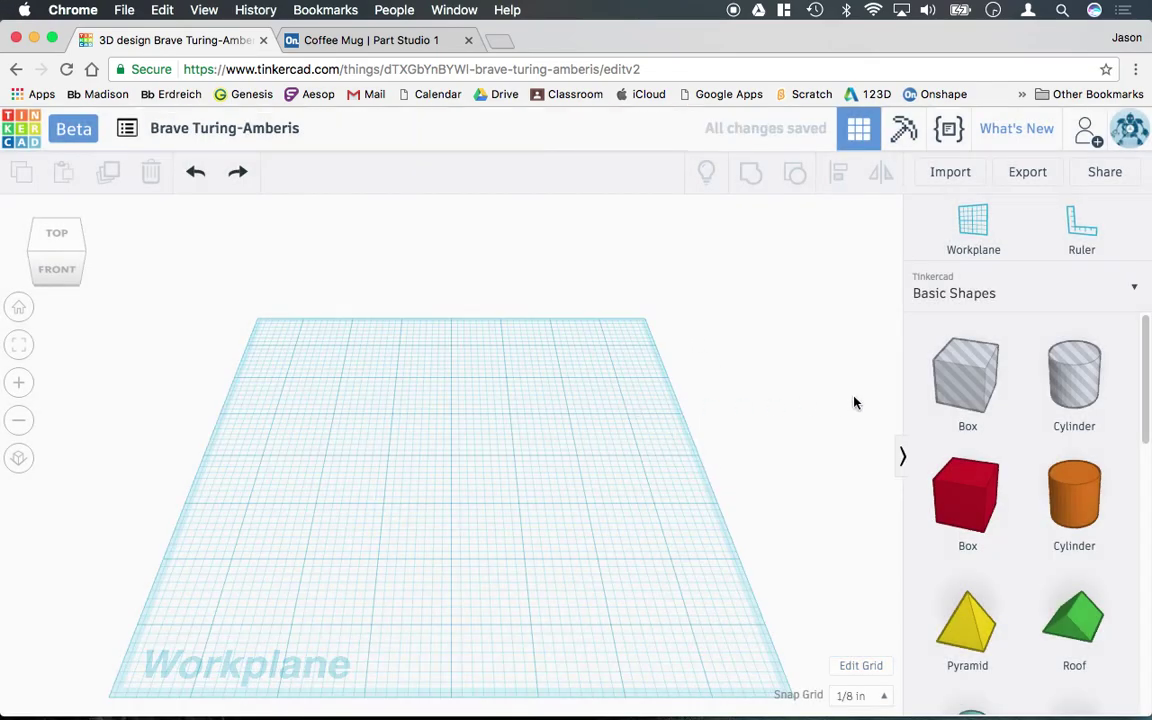
# Step: Place a hole cylinder near the centre of the workplane
pyautogui.moveTo(1090, 378); pyautogui.dragTo(514, 468)
pyautogui.moveTo(600, 434); pyautogui.dragTo(580, 456, button='right')
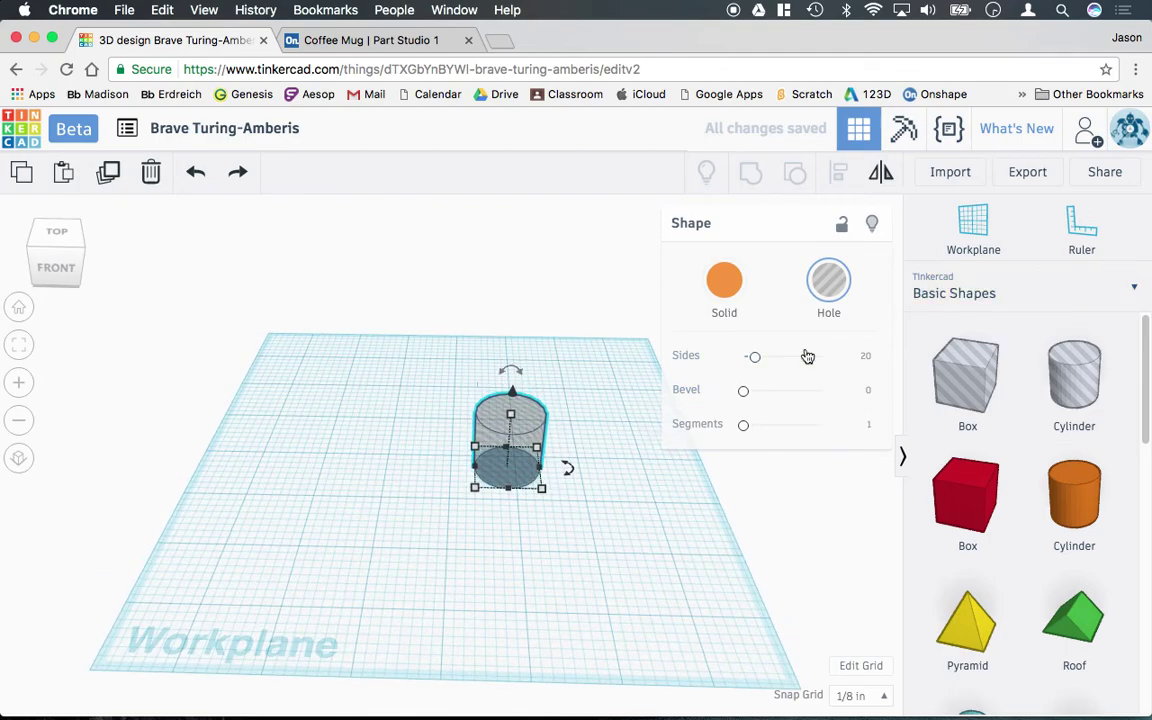
pyautogui.scroll(4, 588, 430)
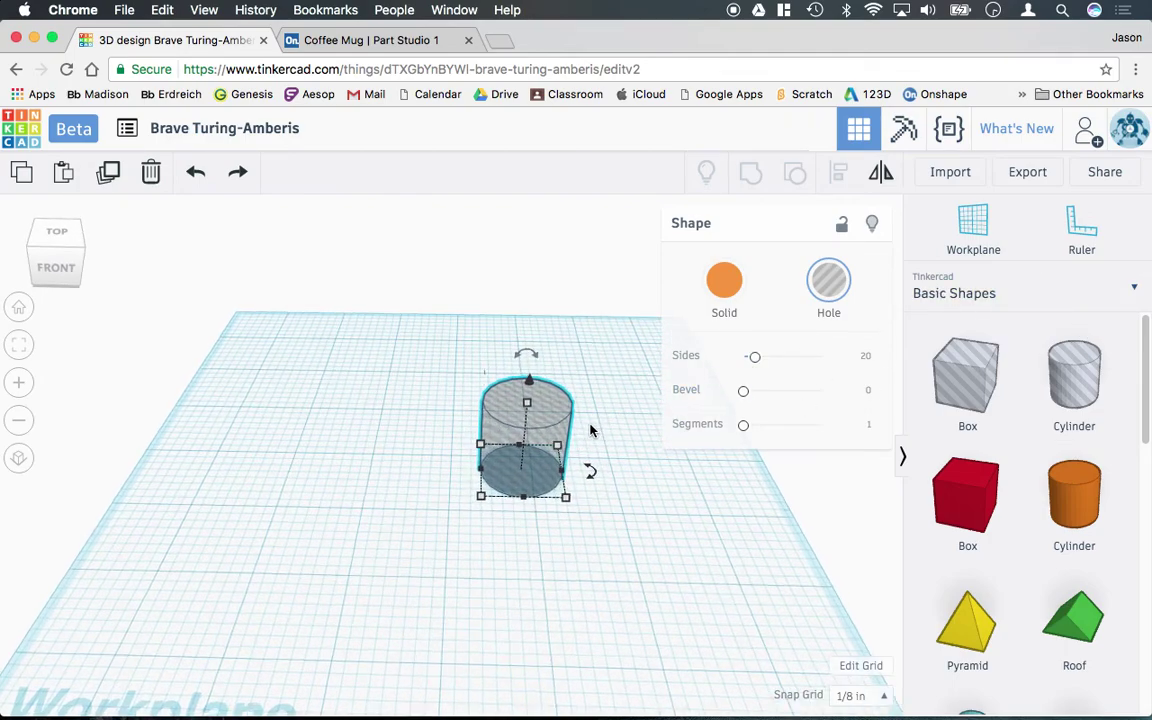
pyautogui.moveTo(583, 435); pyautogui.dragTo(491, 468, button='middle')
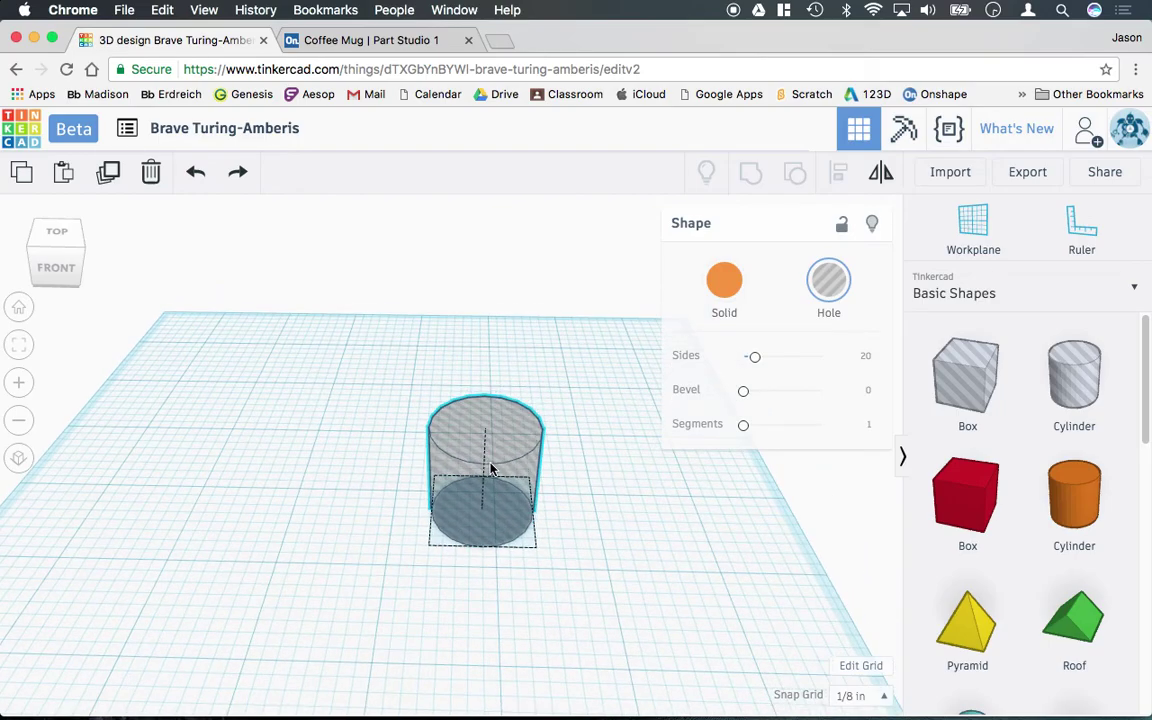
# Step: Place a ruler on the workplane and set the hole cylinder's width and length to 0.87 in
pyautogui.click(1082, 237)
pyautogui.click(244, 387)
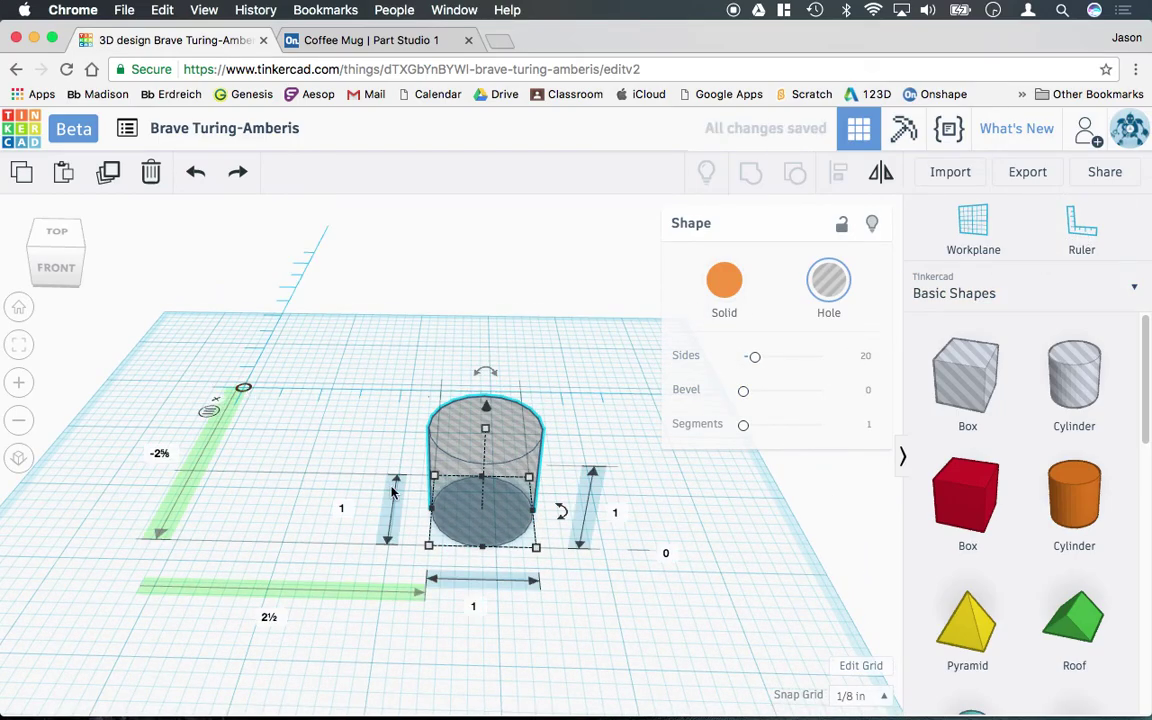
pyautogui.click(475, 605)
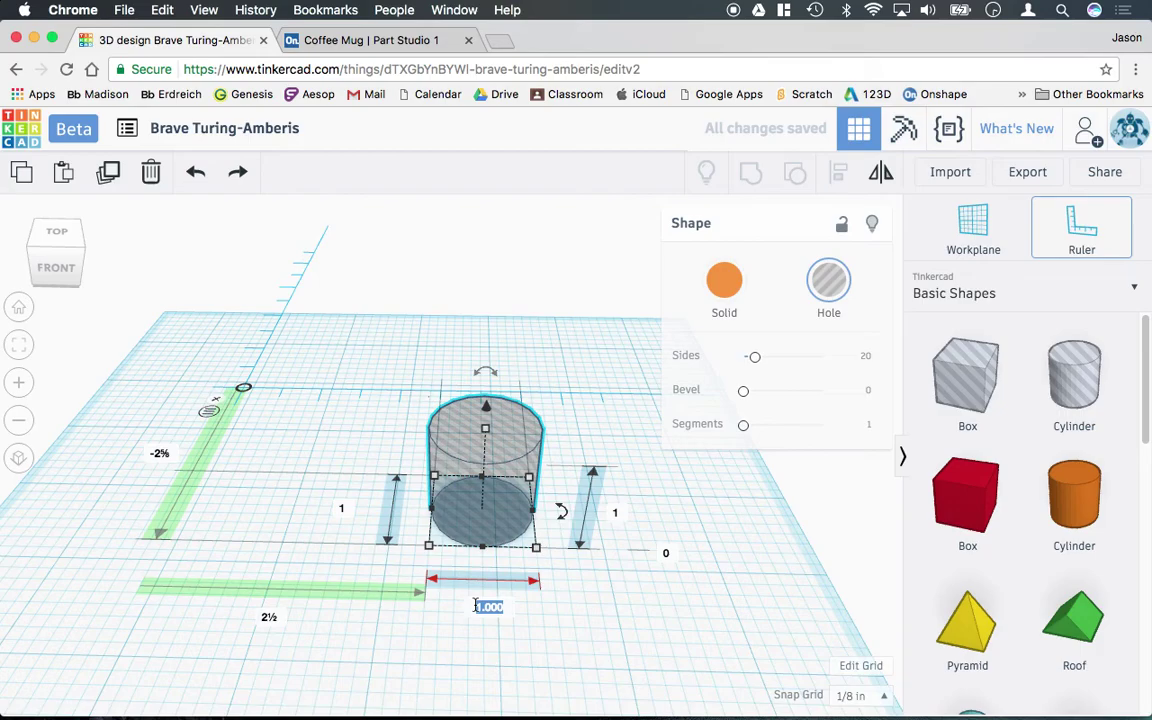
pyautogui.write('0.87')
pyautogui.click(352, 505)
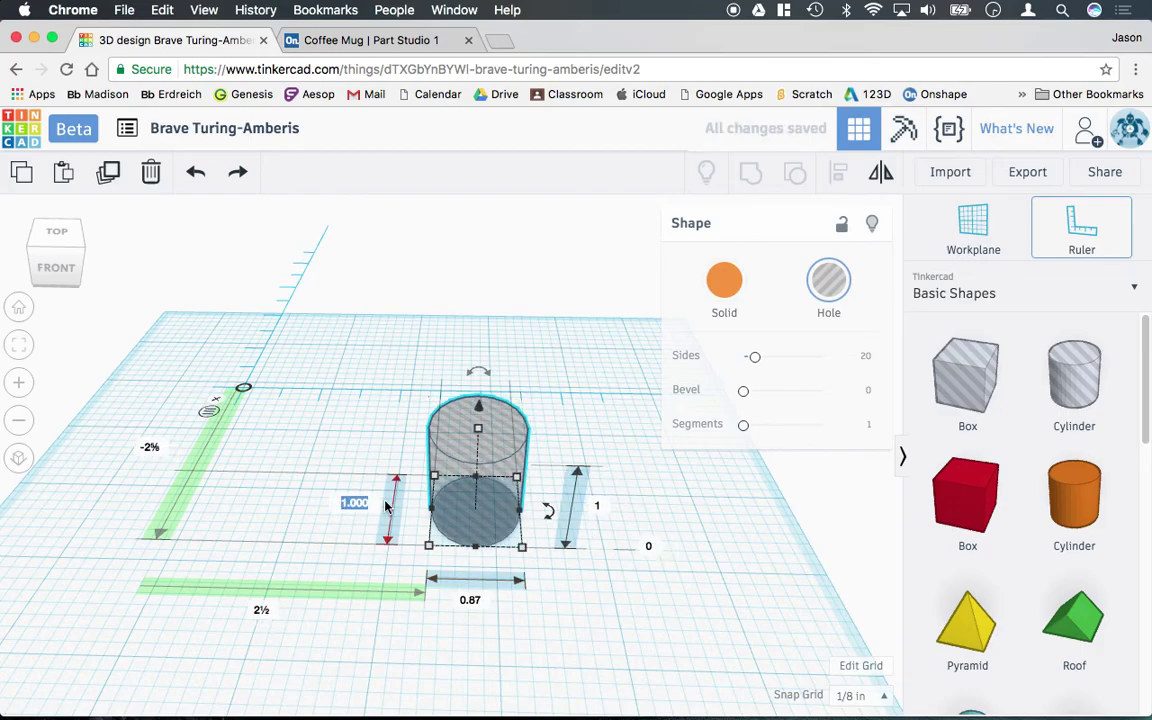
pyautogui.write('0.87')
pyautogui.press('Return')
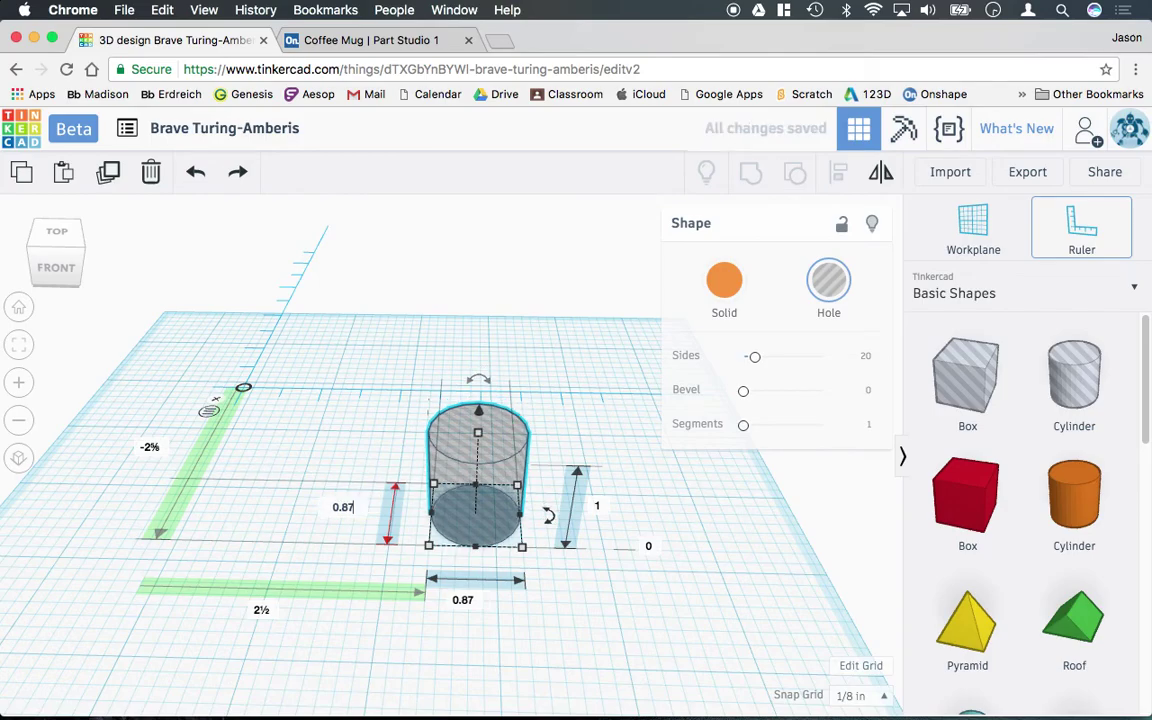
# Step: Stretch the hole cylinder to 1 1/2 in tall, extend it below the workplane, and dismiss the ruler
pyautogui.moveTo(489, 457); pyautogui.dragTo(487, 398, button='right')
pyautogui.moveTo(484, 391)
pyautogui.mouseDown()
pyautogui.moveTo(481, 281)
pyautogui.moveTo(481, 378)
pyautogui.mouseUp()
pyautogui.moveTo(476, 375); pyautogui.dragTo(464, 490, button='right')
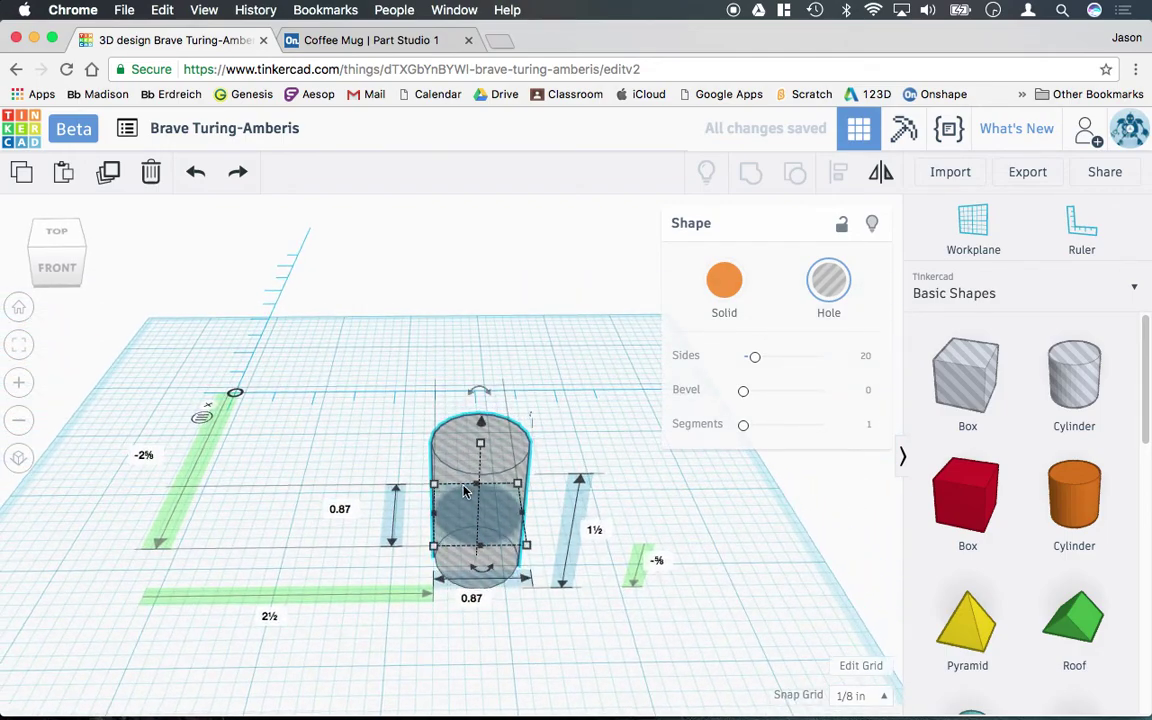
pyautogui.click(209, 406)
# Step: Move the hole cylinder and duplicate it into a straight row of three spaced cylinders
pyautogui.moveTo(383, 465); pyautogui.dragTo(383, 532, button='right')
pyautogui.click(80, 272)
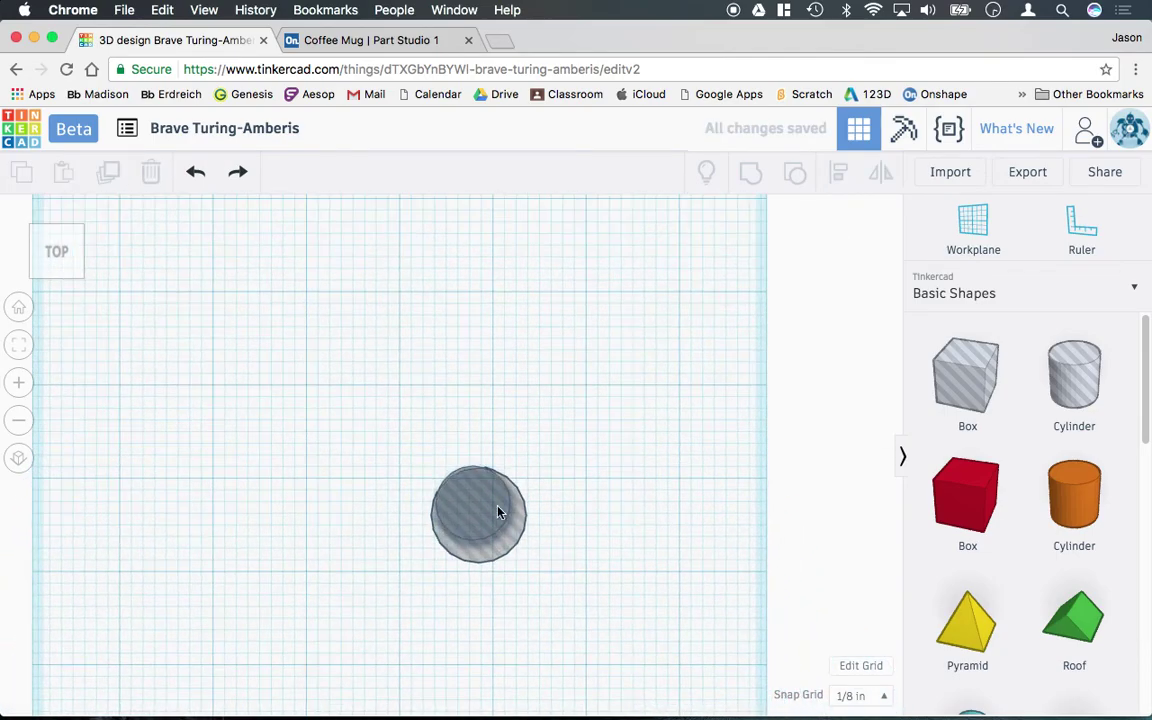
pyautogui.moveTo(495, 508); pyautogui.dragTo(527, 463)
pyautogui.press('super+c')
pyautogui.press('super+v')
pyautogui.click(521, 556)
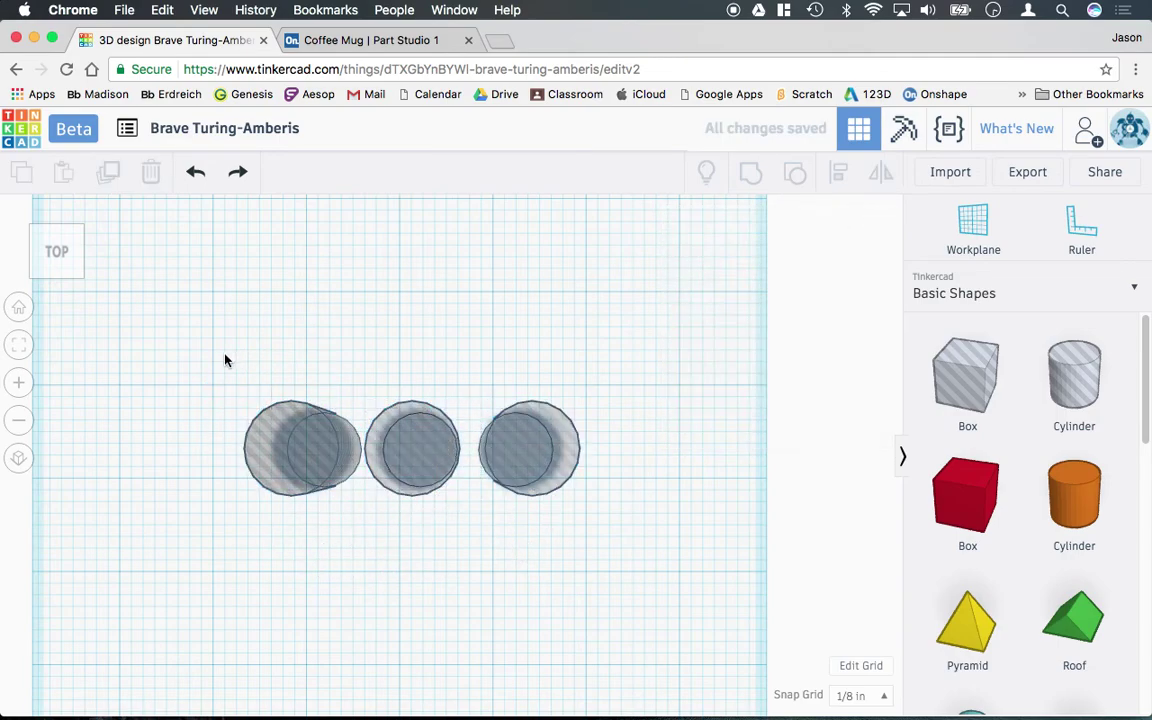
# Step: Select all three hole cylinders and check their alignment from above and from the front
pyautogui.moveTo(225, 360); pyautogui.dragTo(689, 509)
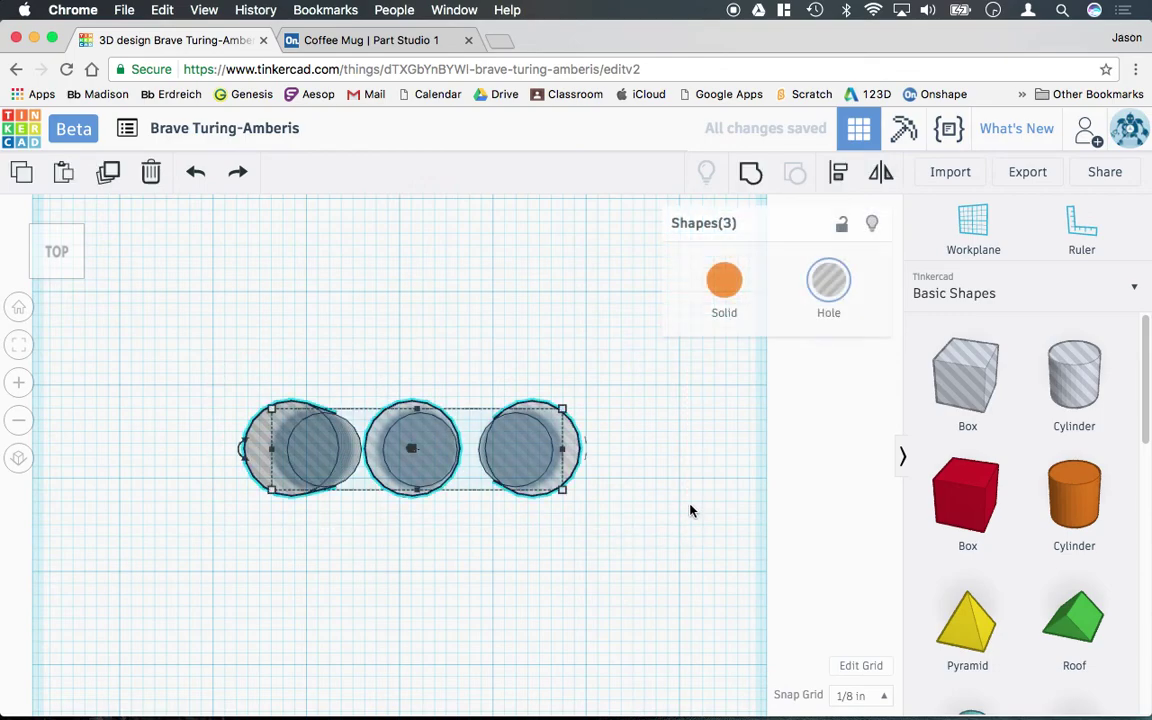
pyautogui.click(840, 175)
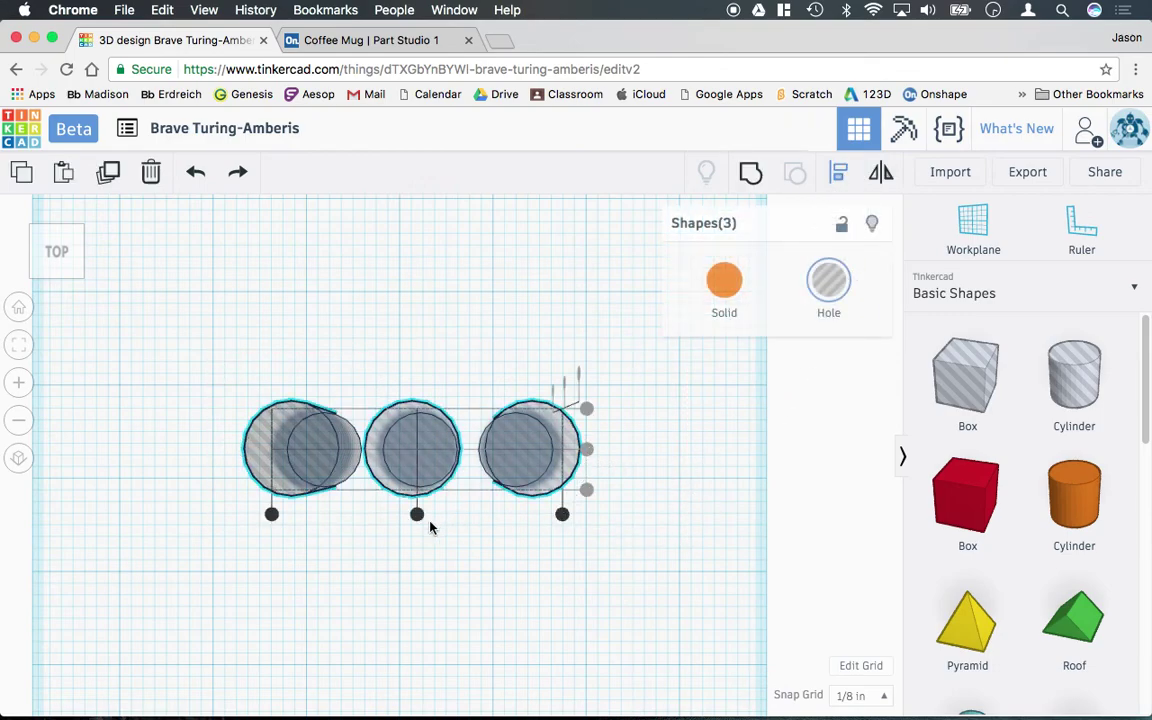
pyautogui.moveTo(484, 525); pyautogui.dragTo(506, 375, button='right')
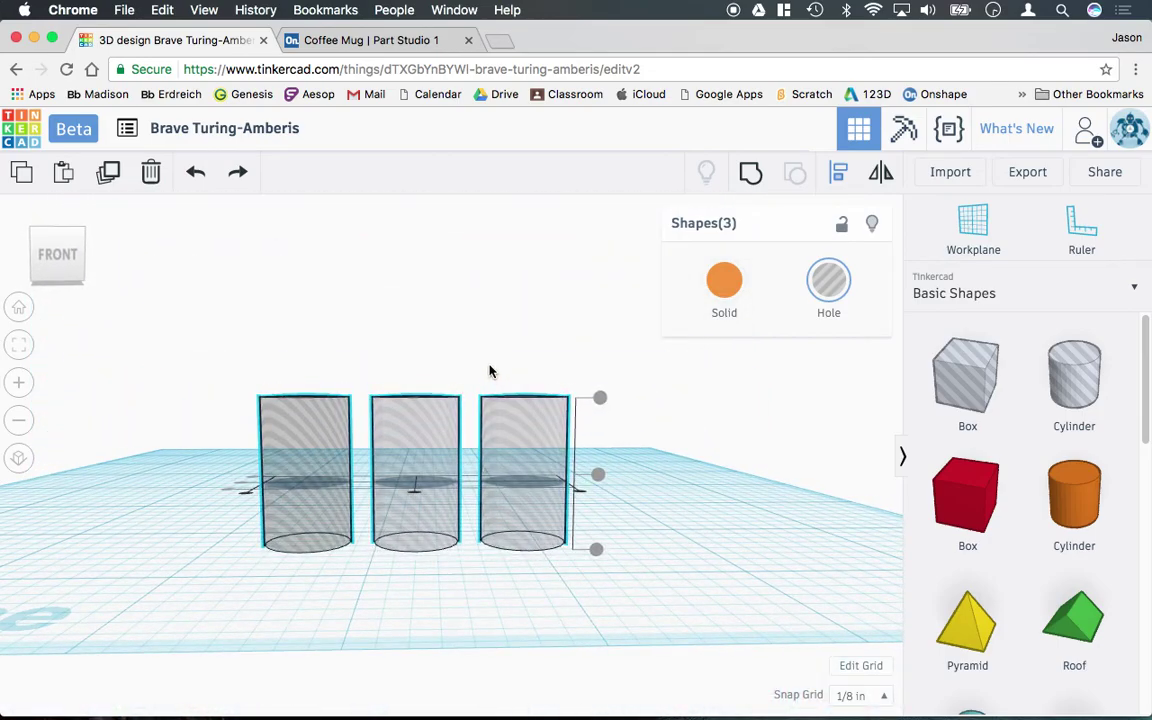
pyautogui.click(481, 588)
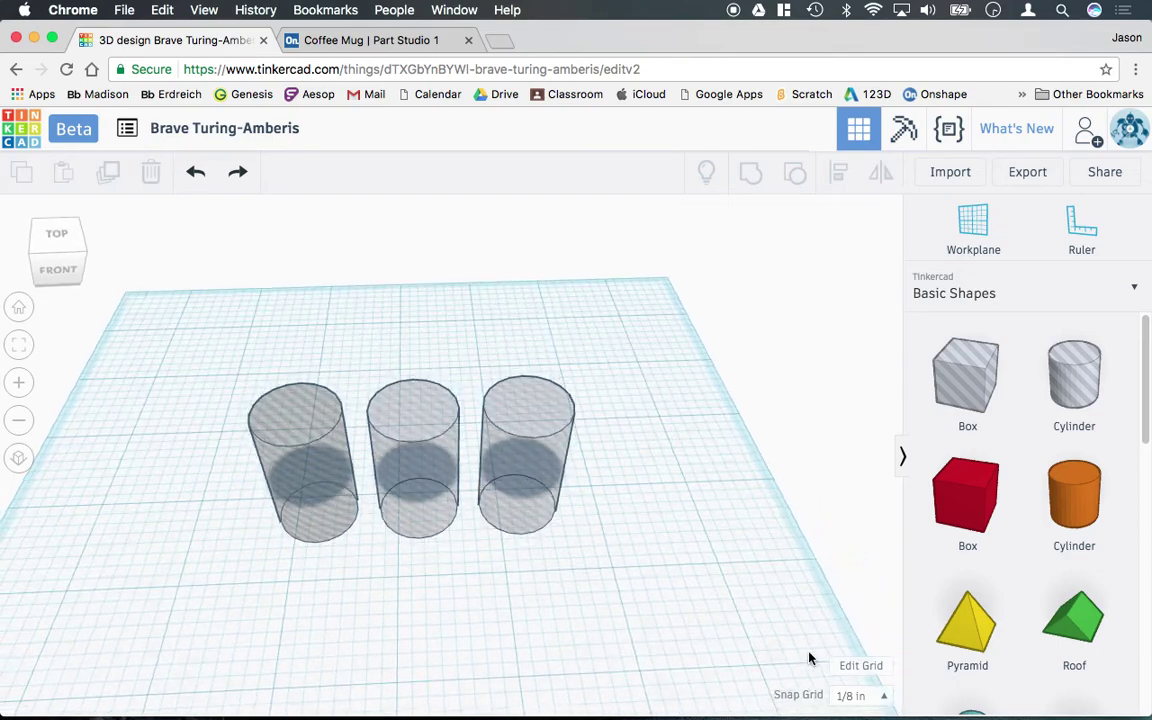
# Step: Move the two outer hole cylinders inward toward the middle one, shifting the right cylinder 1/4 in
pyautogui.click(858, 700)
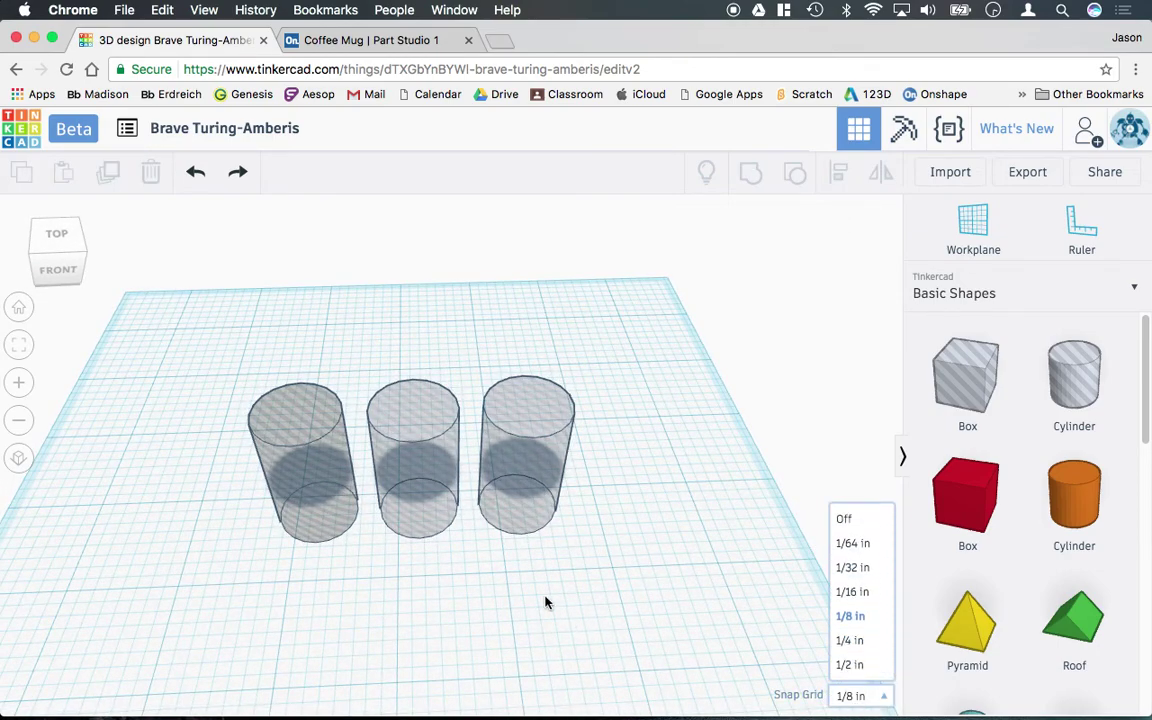
pyautogui.moveTo(512, 531); pyautogui.dragTo(488, 527)
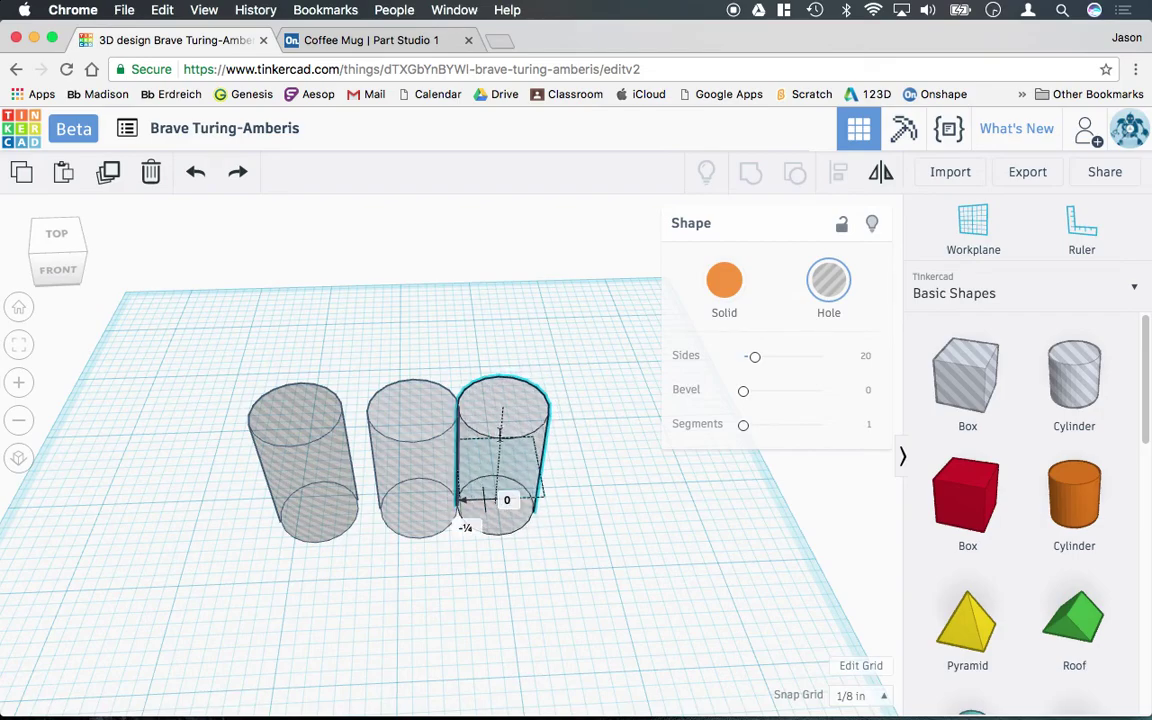
pyautogui.moveTo(323, 458); pyautogui.dragTo(350, 458)
pyautogui.moveTo(350, 458); pyautogui.dragTo(414, 555, button='right')
pyautogui.click(532, 543)
# Step: Nudge the two outer hole cylinders outward again by two 1/8 in snap increments each
pyautogui.click(504, 454)
pyautogui.press('Right')
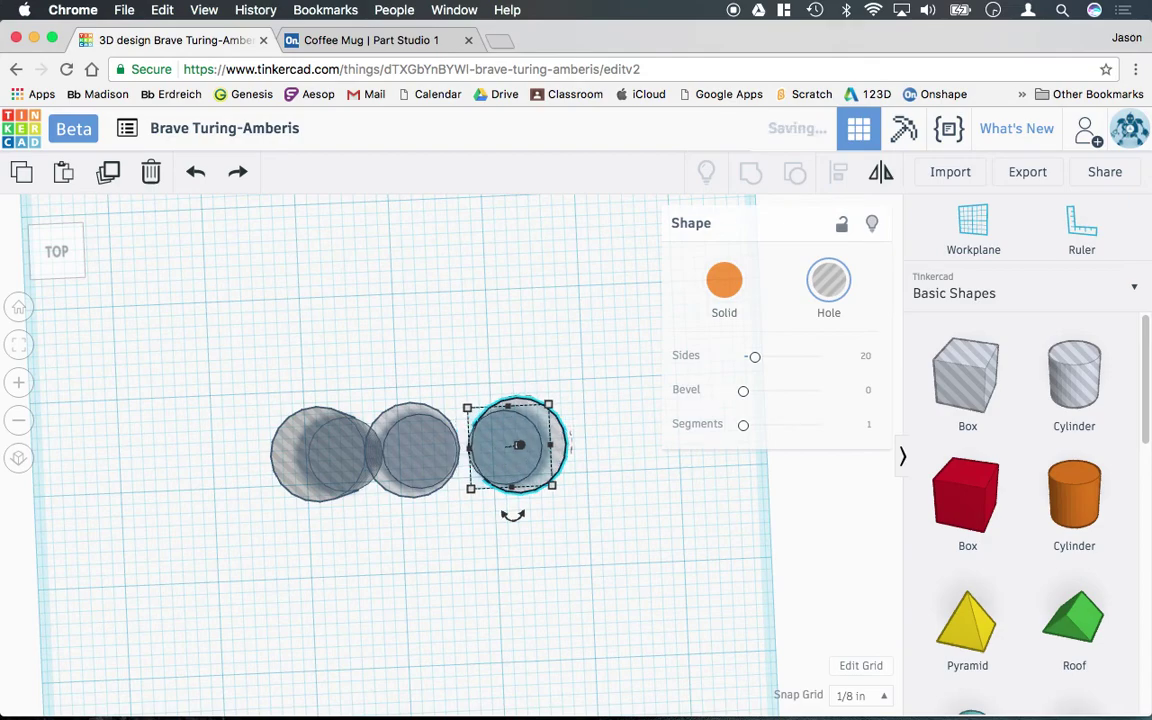
pyautogui.press('Right')
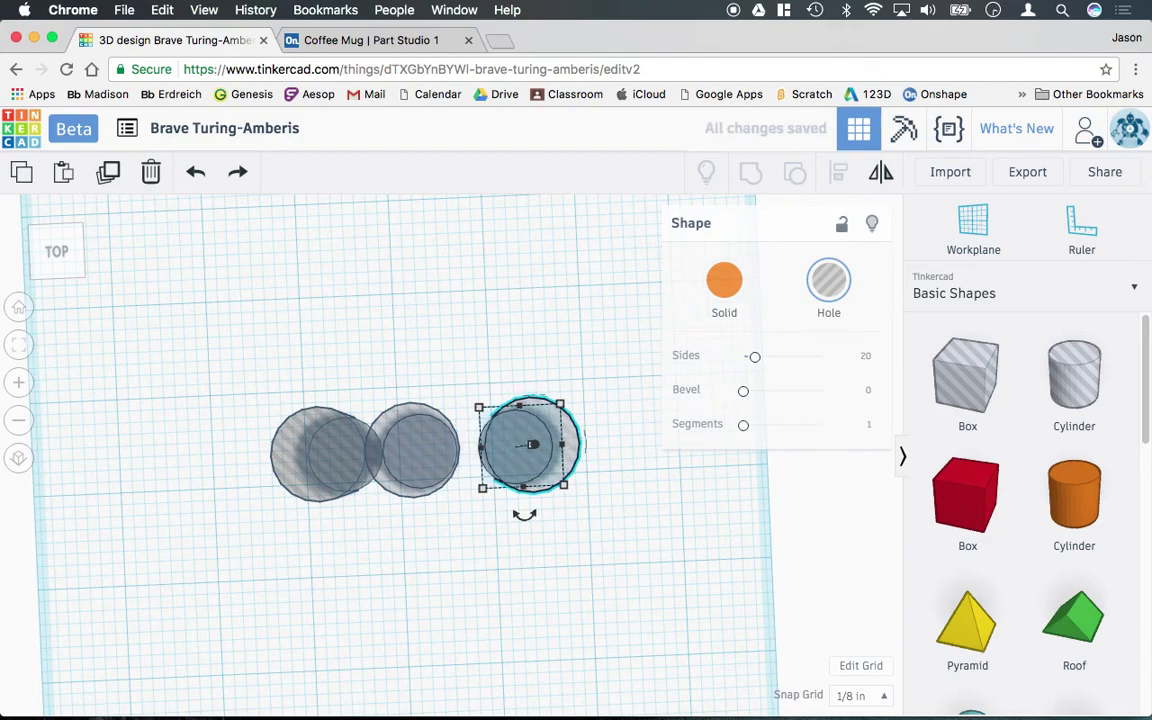
pyautogui.click(305, 455)
pyautogui.press('Left')
pyautogui.press('Left')
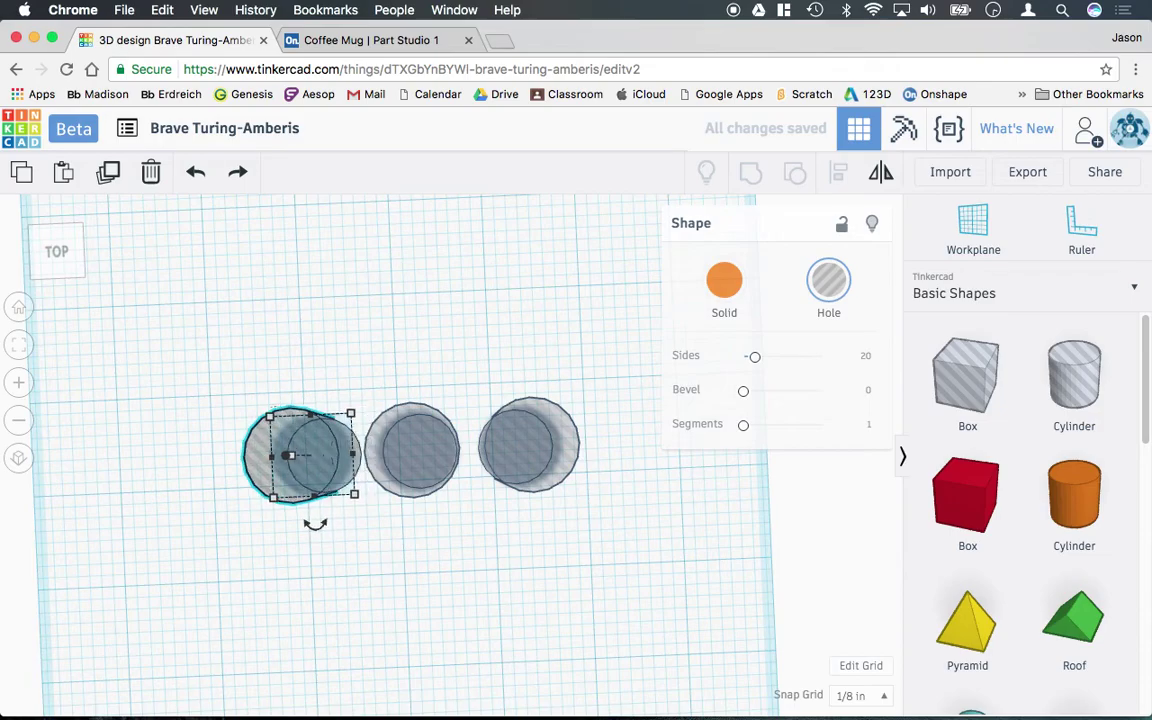
pyautogui.moveTo(383, 584); pyautogui.dragTo(388, 517, button='right')
pyautogui.click(478, 584)
pyautogui.moveTo(479, 575); pyautogui.dragTo(640, 650, button='right')
pyautogui.click(886, 696)
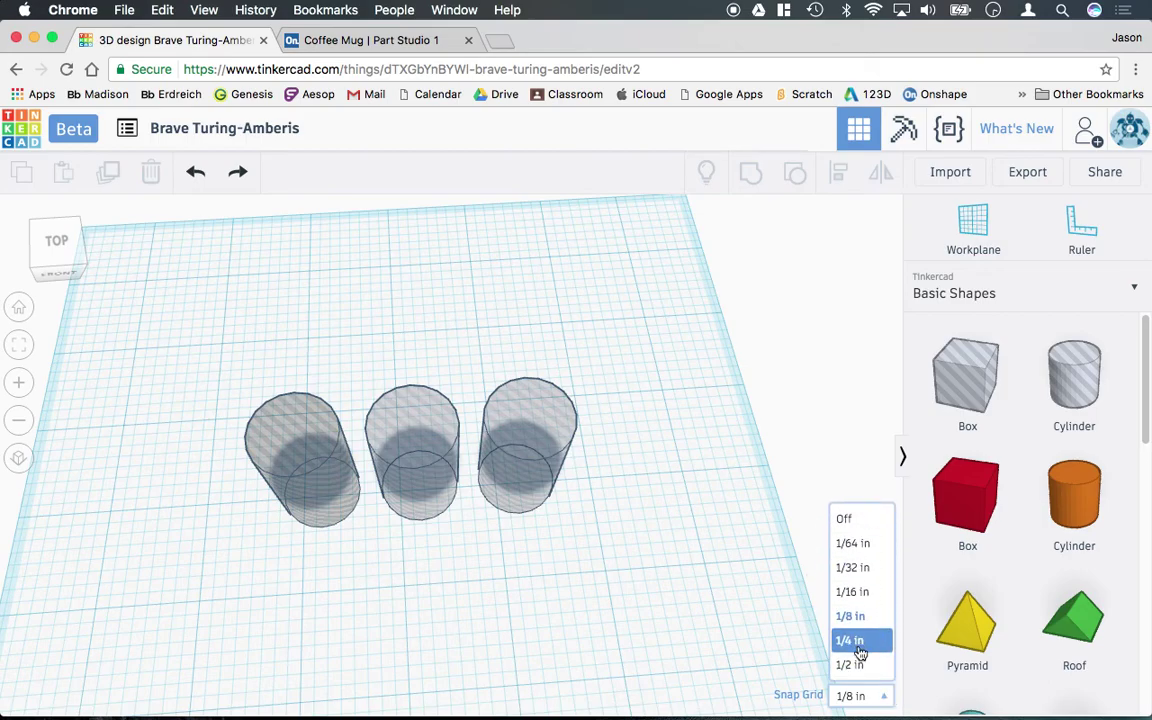
pyautogui.click(560, 602)
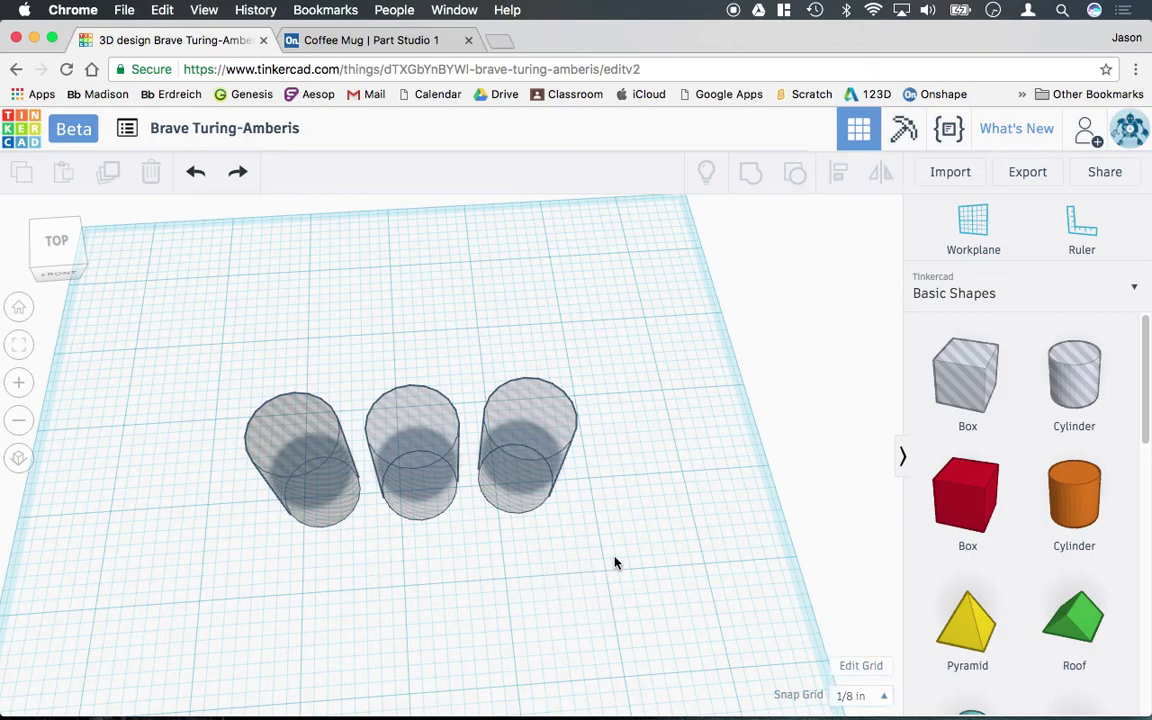
# Step: Group the three hole cylinders and move the group toward the back of the workplane
pyautogui.moveTo(615, 563); pyautogui.dragTo(489, 553, button='right')
pyautogui.moveTo(488, 547); pyautogui.dragTo(552, 543, button='middle')
pyautogui.moveTo(247, 356); pyautogui.dragTo(730, 542)
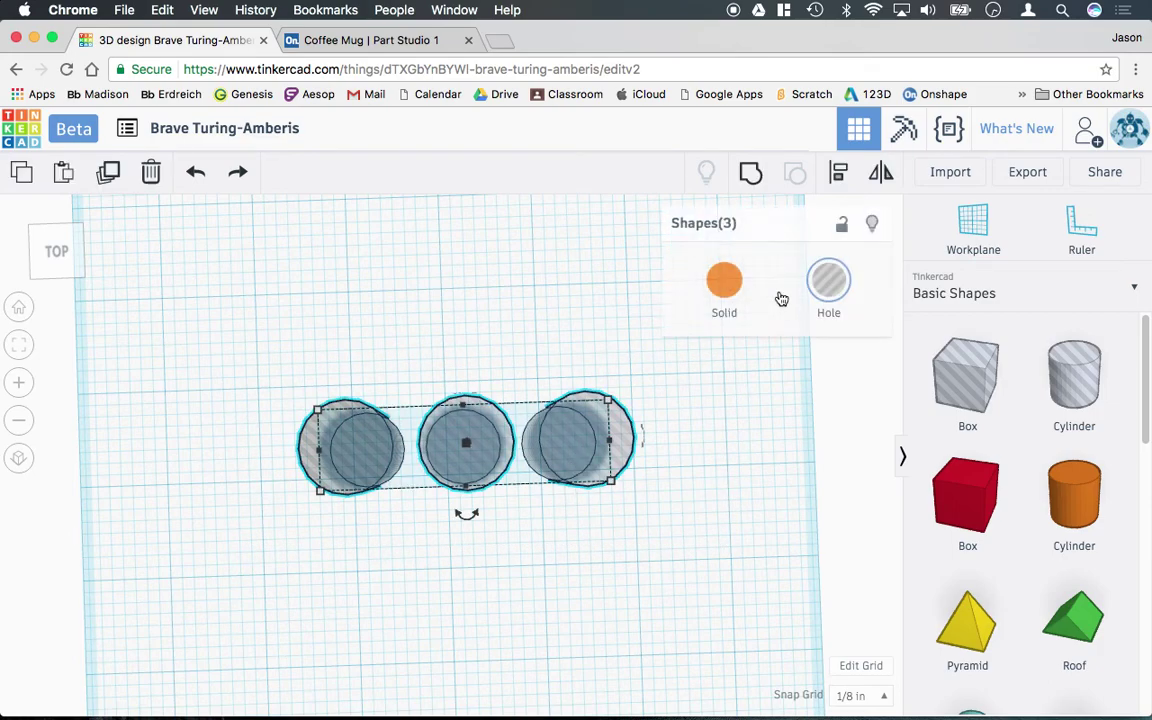
pyautogui.click(751, 171)
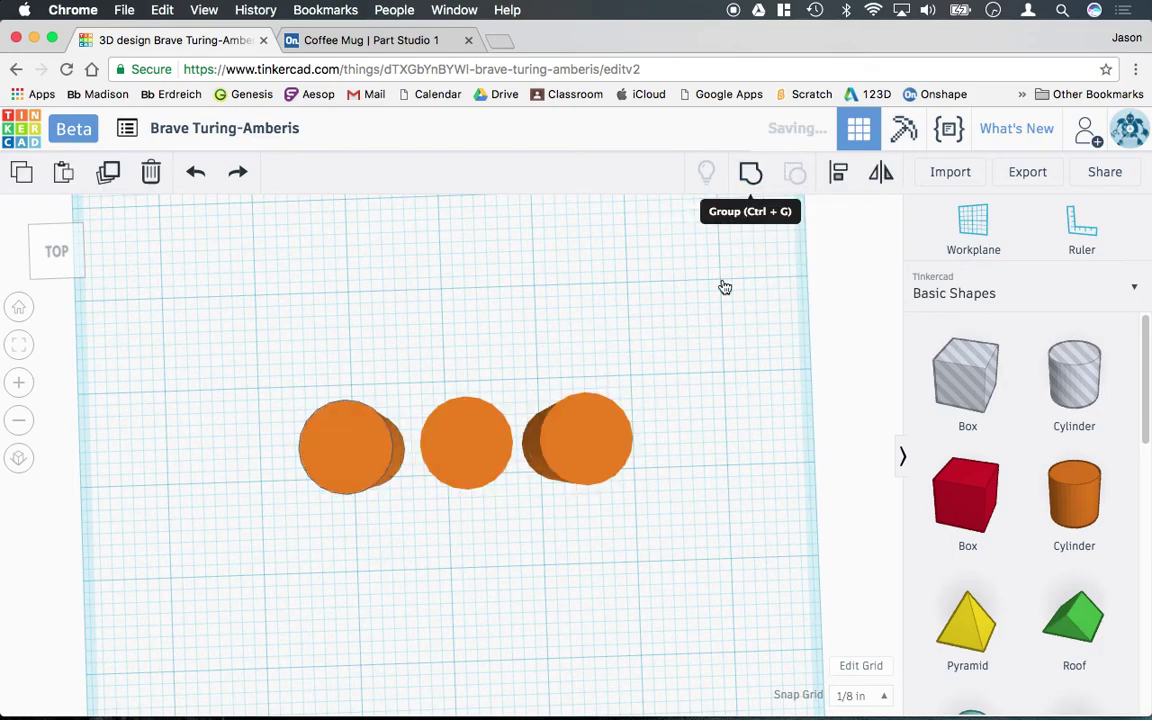
pyautogui.moveTo(480, 457); pyautogui.dragTo(439, 288)
pyautogui.click(500, 440)
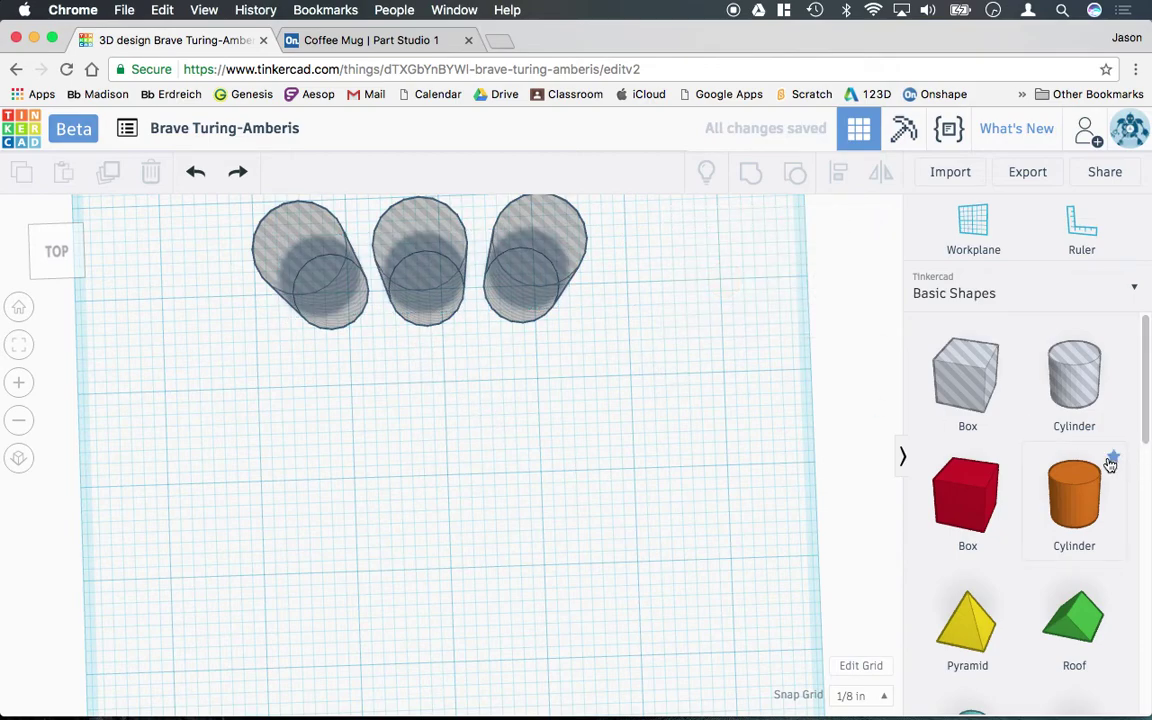
# Step: Place a solid red box in front of the cylinder group and stretch it to 3 in long
pyautogui.scroll(-5, 1106, 476)
pyautogui.scroll(5, 1104, 477)
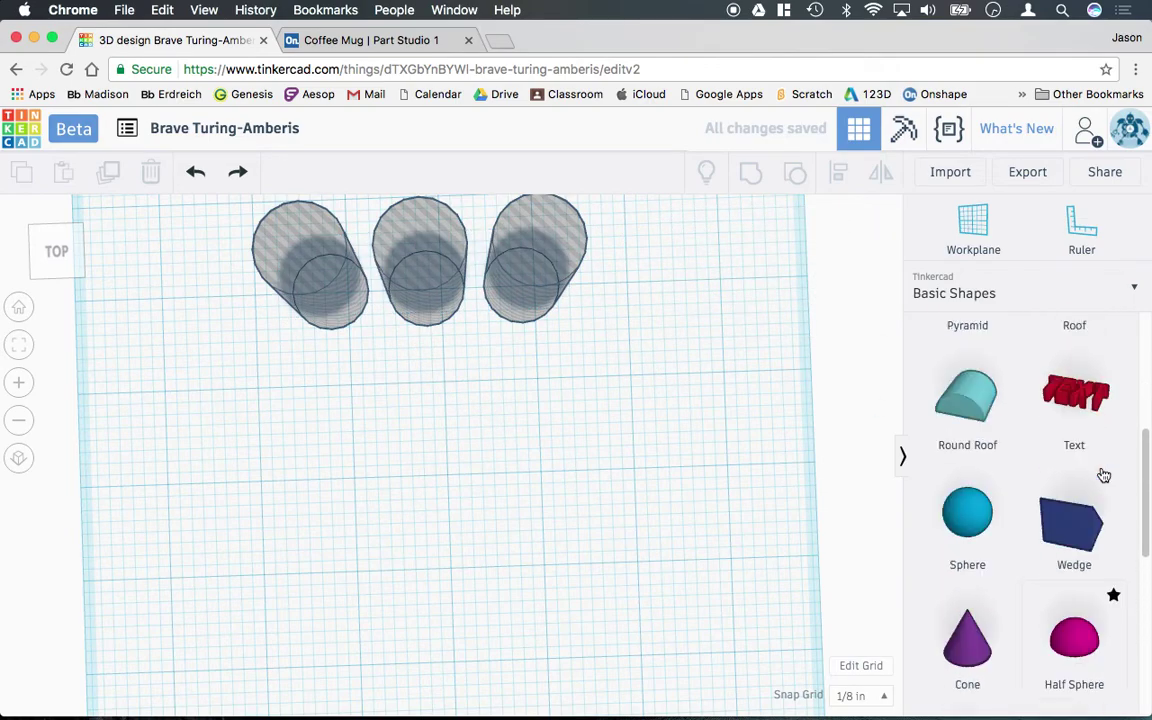
pyautogui.scroll(3, 1104, 476)
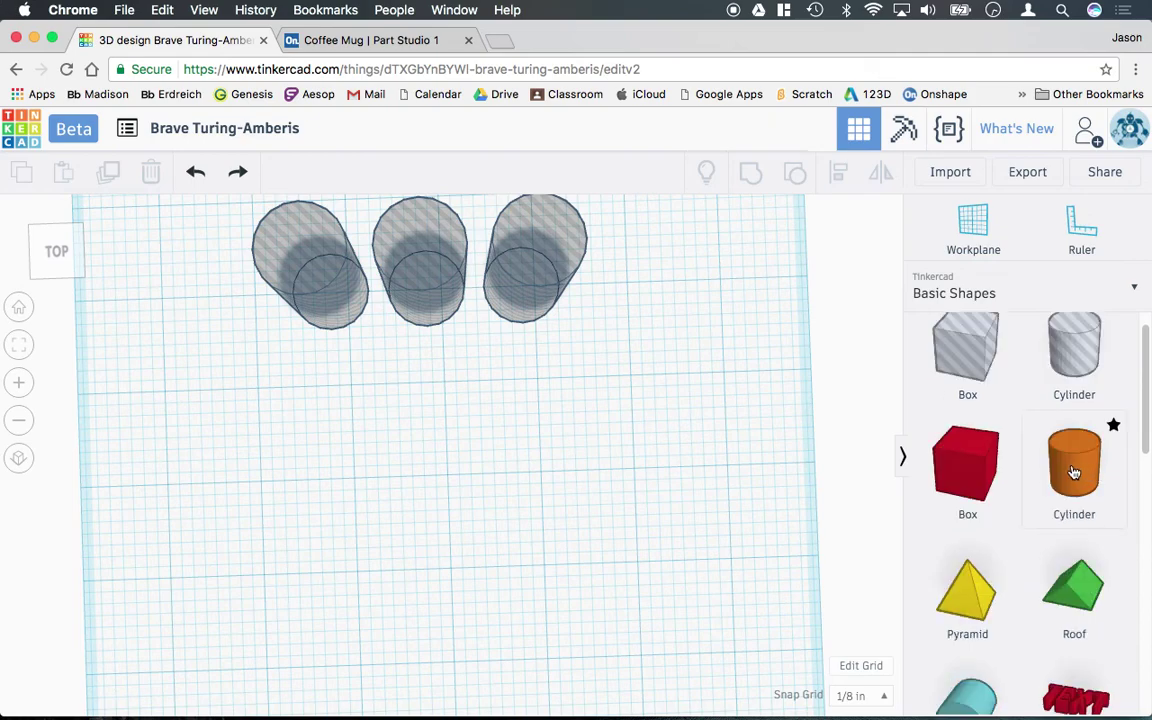
pyautogui.moveTo(1003, 430); pyautogui.dragTo(606, 515)
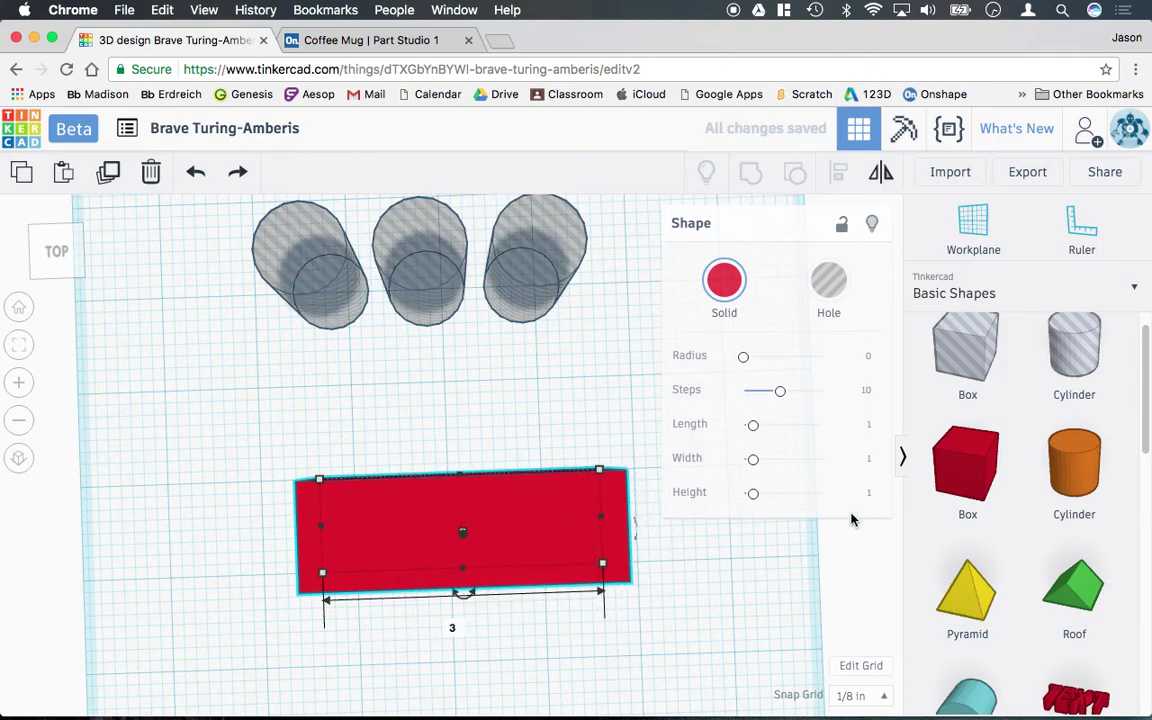
# Step: Place a round roof shape on the workplane beside the right end of the red box
pyautogui.scroll(-3, 993, 570)
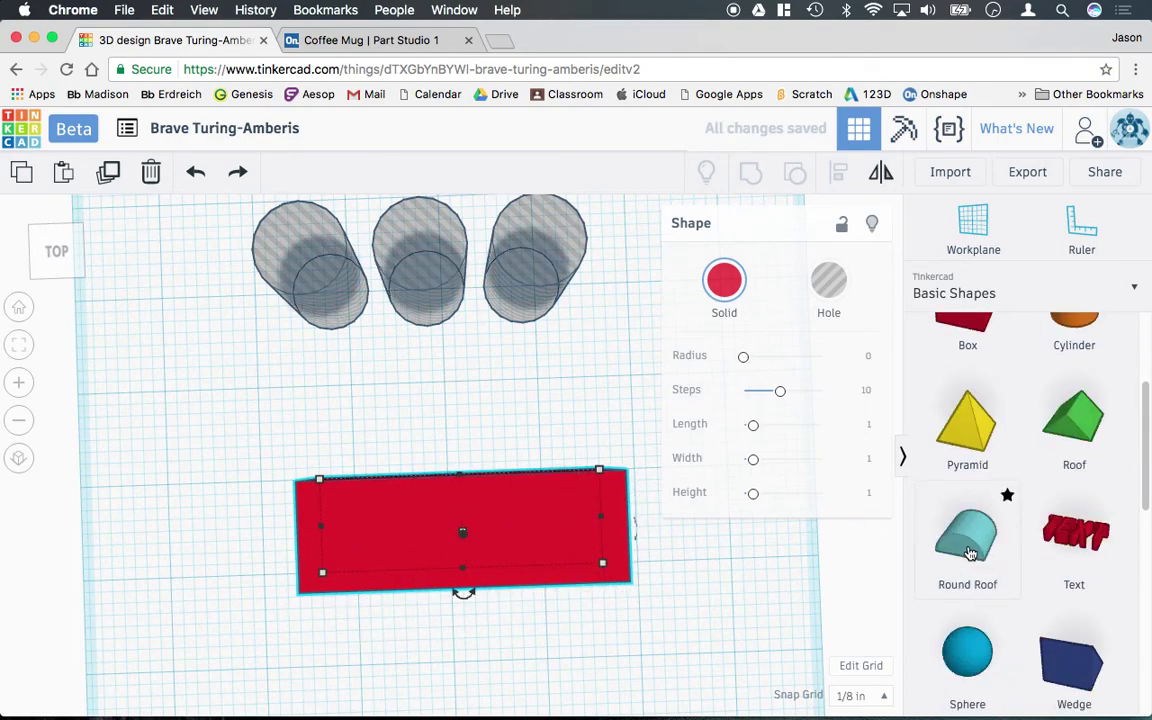
pyautogui.moveTo(990, 580); pyautogui.dragTo(690, 540)
pyautogui.moveTo(690, 540); pyautogui.dragTo(725, 535, button='right')
pyautogui.moveTo(810, 587)
pyautogui.mouseDown()
pyautogui.moveTo(790, 535)
pyautogui.moveTo(815, 590)
pyautogui.moveTo(805, 583)
pyautogui.mouseUp()
pyautogui.moveTo(756, 530); pyautogui.dragTo(672, 543, button='right')
pyautogui.moveTo(563, 540); pyautogui.dragTo(618, 473)
pyautogui.moveTo(622, 532); pyautogui.dragTo(690, 486, button='right')
# Step: Select the red box and place a ruler on the workplane beside its left end
pyautogui.click(524, 460)
pyautogui.moveTo(524, 460); pyautogui.dragTo(572, 546, button='right')
pyautogui.click(1078, 243)
pyautogui.click(185, 481)
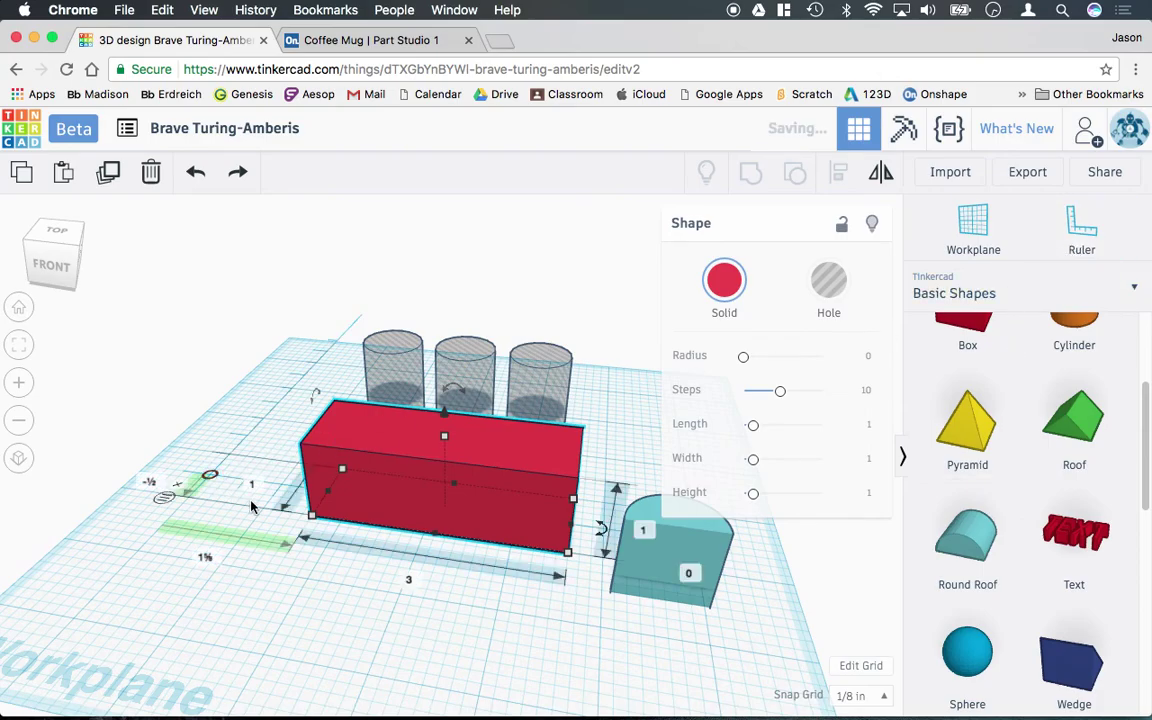
# Step: Set the red box's height to 0.35 in
pyautogui.moveTo(265, 509); pyautogui.dragTo(647, 477, button='right')
pyautogui.click(647, 477)
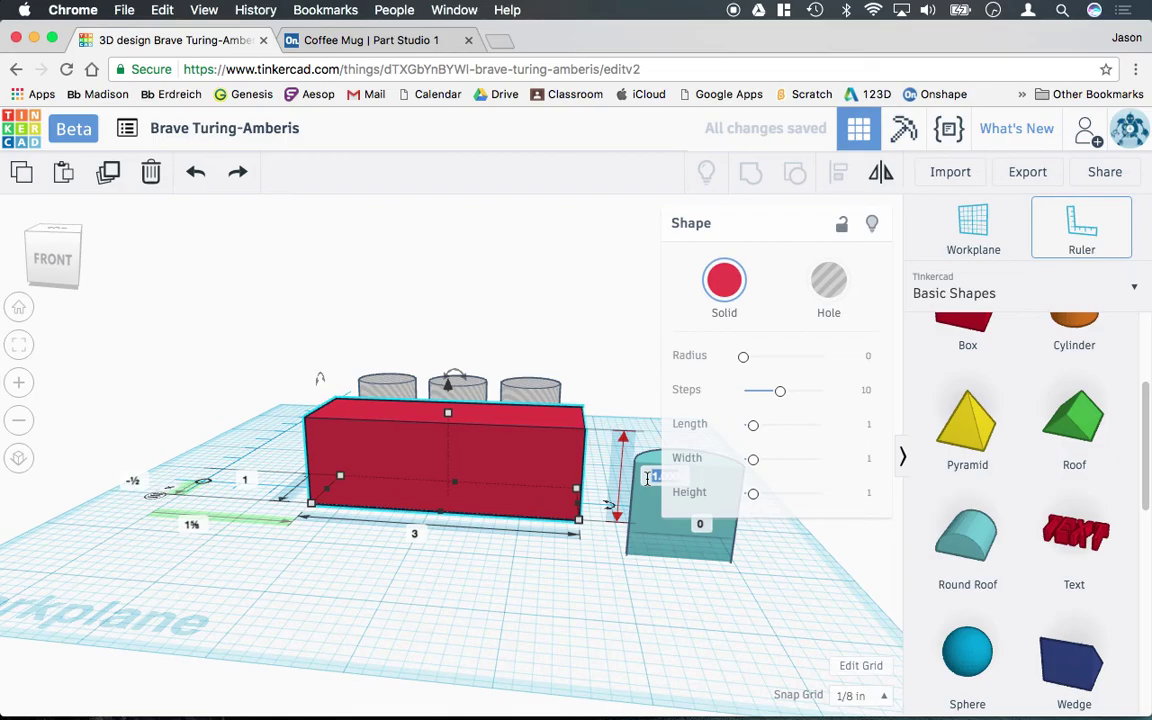
pyautogui.write('0.35')
pyautogui.press('Return')
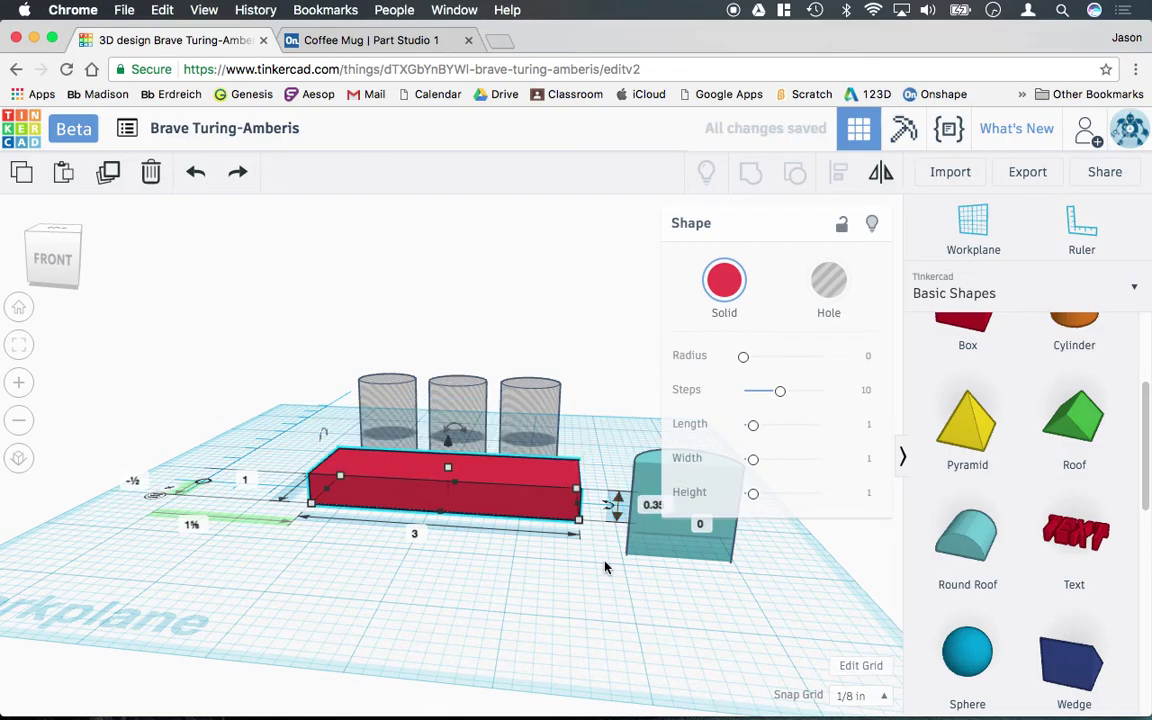
# Step: Set the red box's front-to-back width to 1.5 in
pyautogui.moveTo(479, 564); pyautogui.dragTo(256, 515, button='right')
pyautogui.click(256, 514)
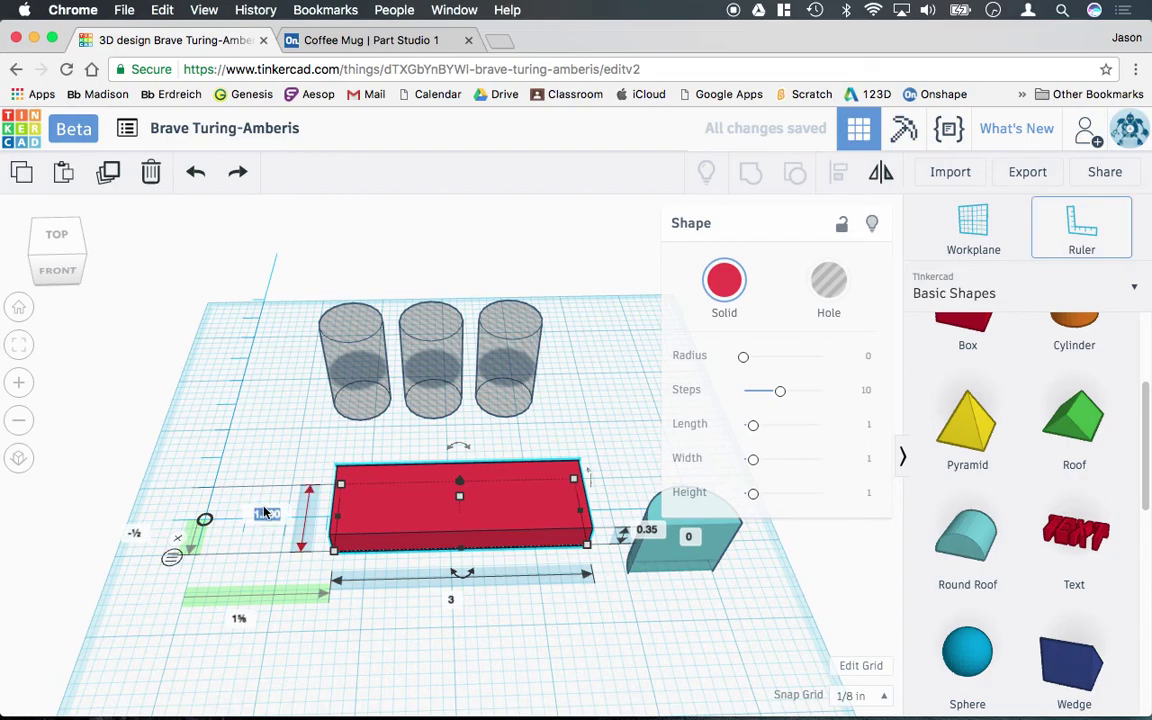
pyautogui.write('1.5')
pyautogui.press('Return')
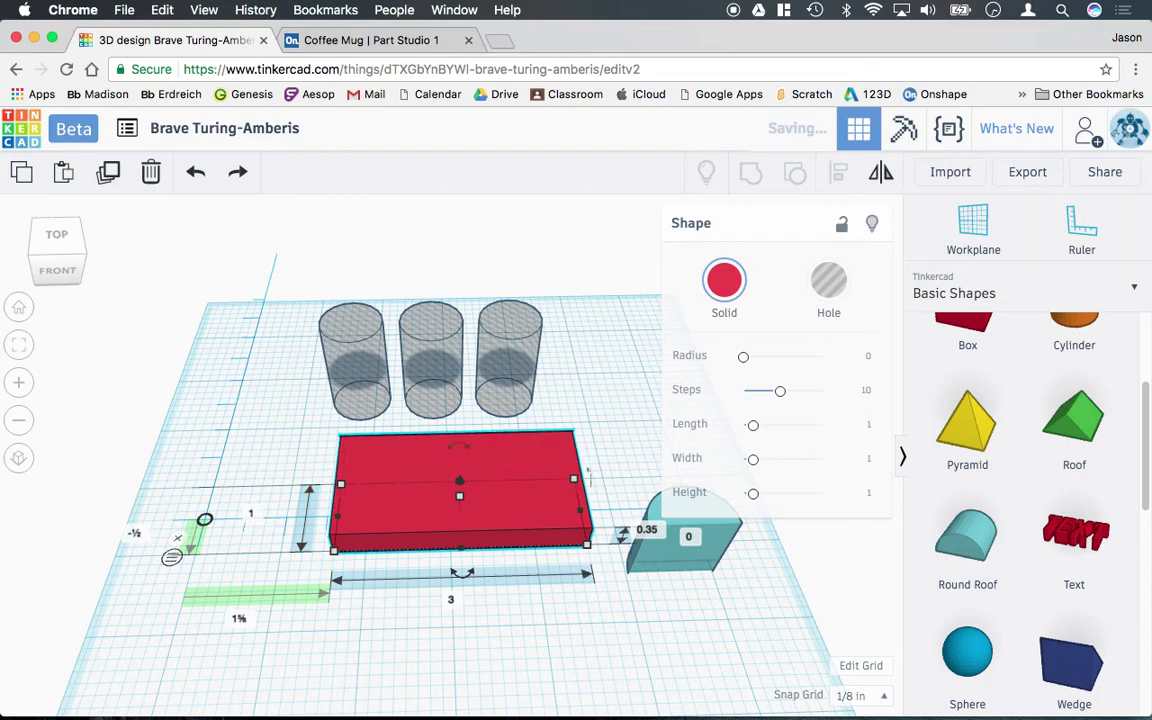
# Step: Set the red box's front-to-back width to 1.25 in
pyautogui.click(258, 498)
pyautogui.press('BackSpace')
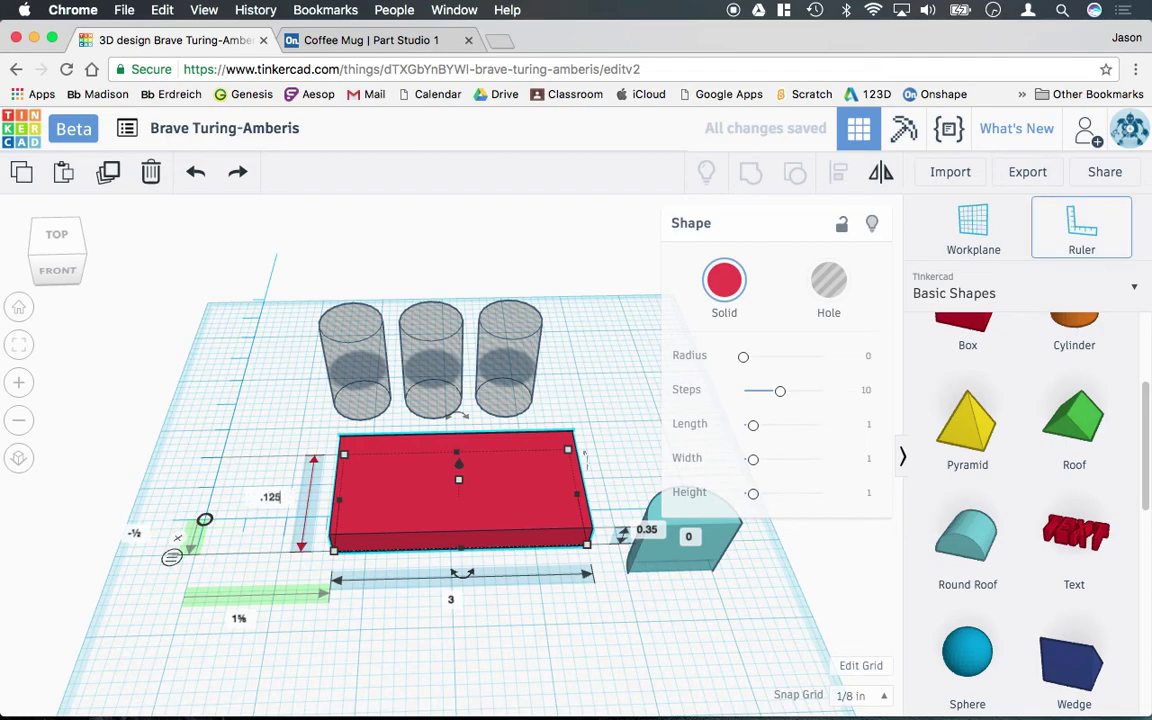
pyautogui.press('Return')
pyautogui.click(245, 543)
pyautogui.write('1.25')
pyautogui.press('Return')
# Step: Rotate the round roof upright so its half-round profile lies horizontally, and turn its flat side to face the red box
pyautogui.moveTo(547, 643); pyautogui.dragTo(584, 622, button='right')
pyautogui.moveTo(709, 544); pyautogui.dragTo(655, 484)
pyautogui.moveTo(672, 525); pyautogui.dragTo(650, 537, button='right')
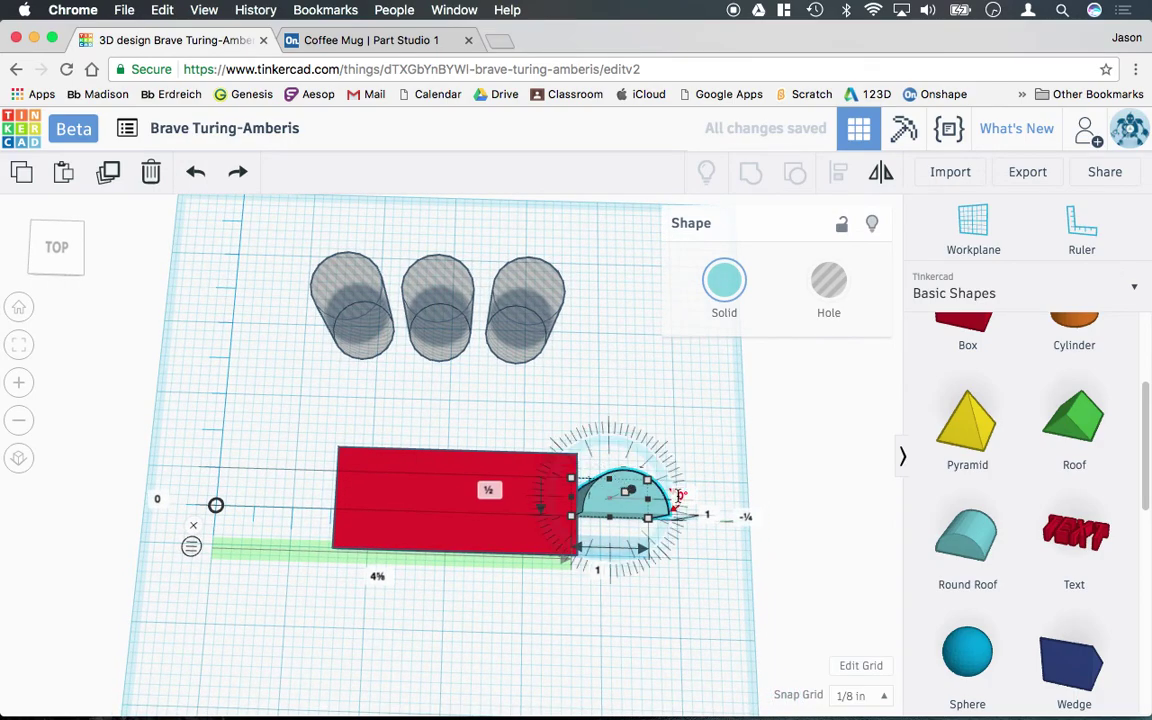
pyautogui.moveTo(689, 545); pyautogui.dragTo(695, 522, button='right')
pyautogui.moveTo(692, 528); pyautogui.dragTo(612, 560)
# Step: Set the round roof's height to 0.35 in, move it clear of the box, and set its front-to-back width to 1.25 in
pyautogui.moveTo(622, 571); pyautogui.dragTo(716, 520, button='right')
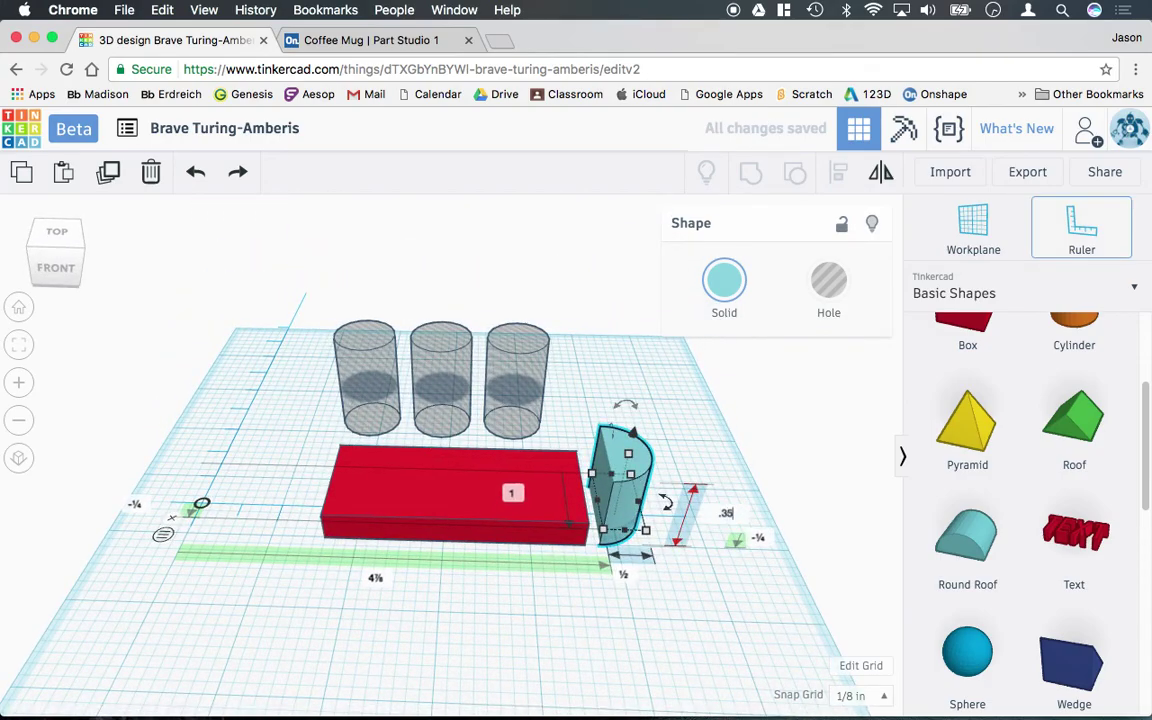
pyautogui.press('Return')
pyautogui.moveTo(722, 590); pyautogui.dragTo(697, 655, button='right')
pyautogui.moveTo(697, 566); pyautogui.dragTo(711, 621, button='right')
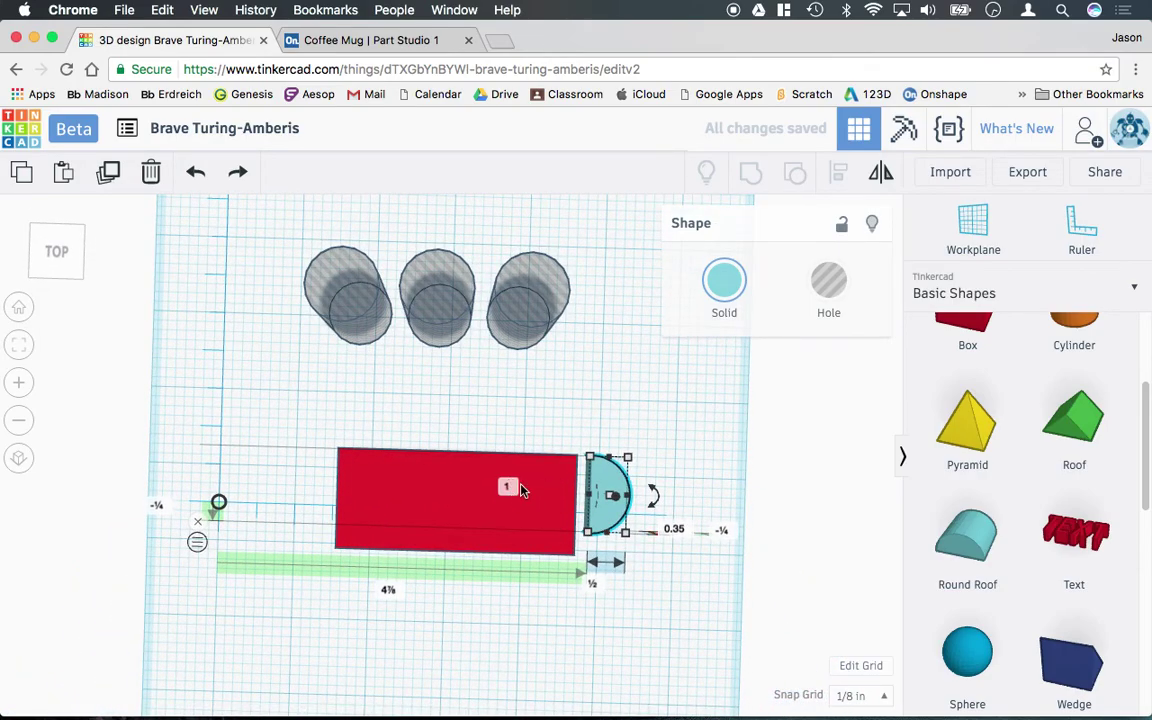
pyautogui.moveTo(609, 487); pyautogui.dragTo(692, 487)
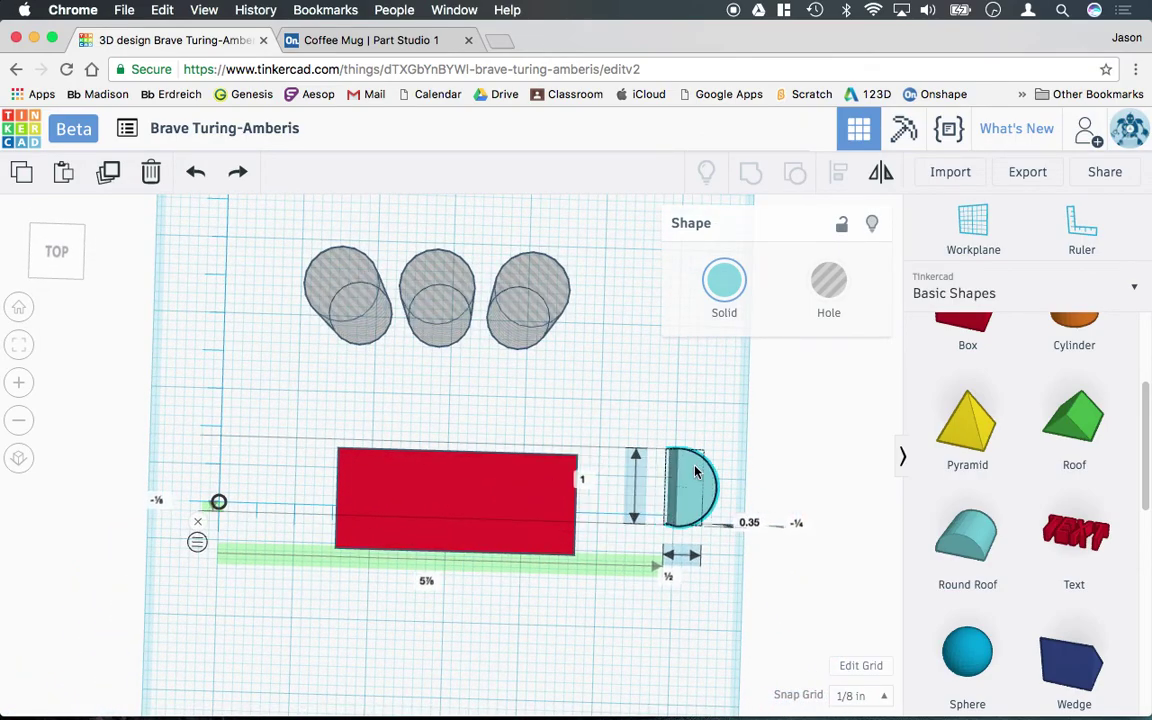
pyautogui.click(605, 481)
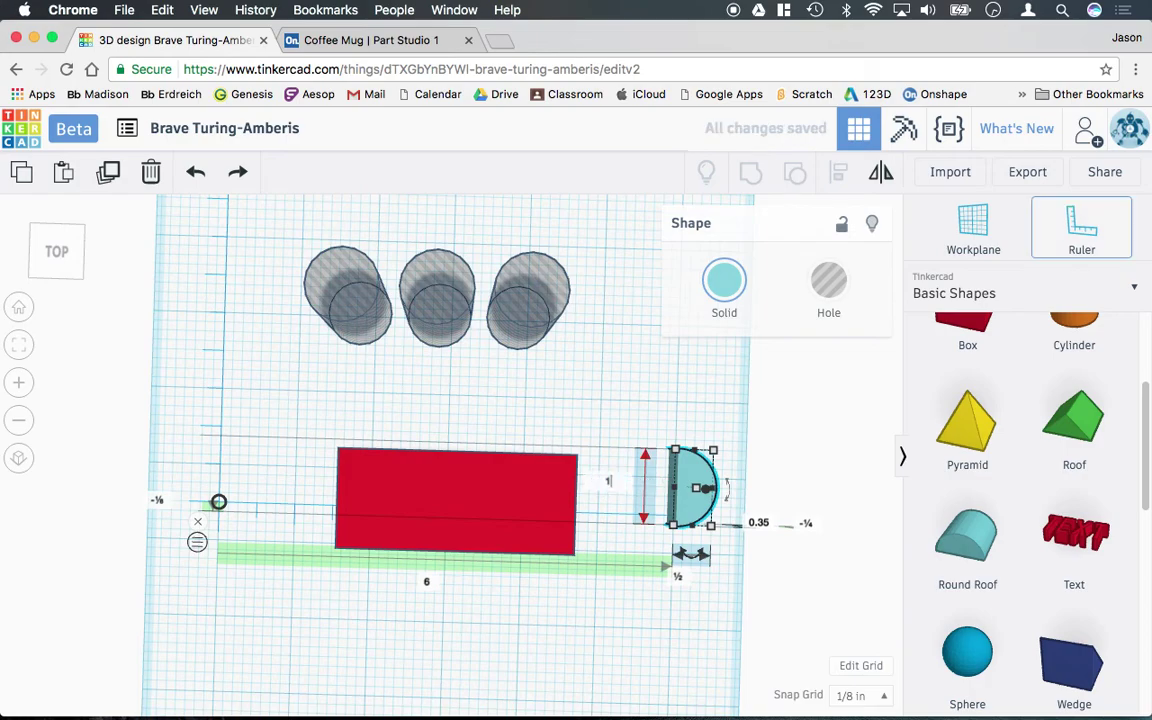
pyautogui.press('Return')
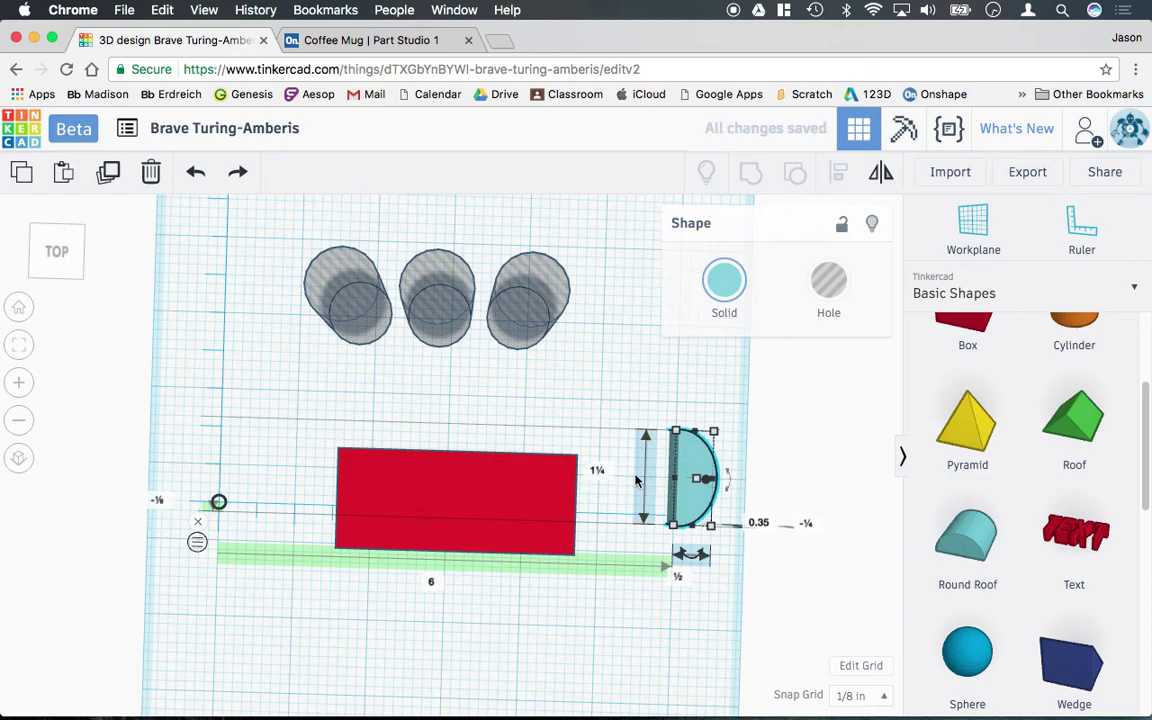
# Step: Align the box and round roof on their front-to-back centers and butt the roof against the box's right end
pyautogui.moveTo(500, 430); pyautogui.dragTo(728, 571)
pyautogui.click(839, 174)
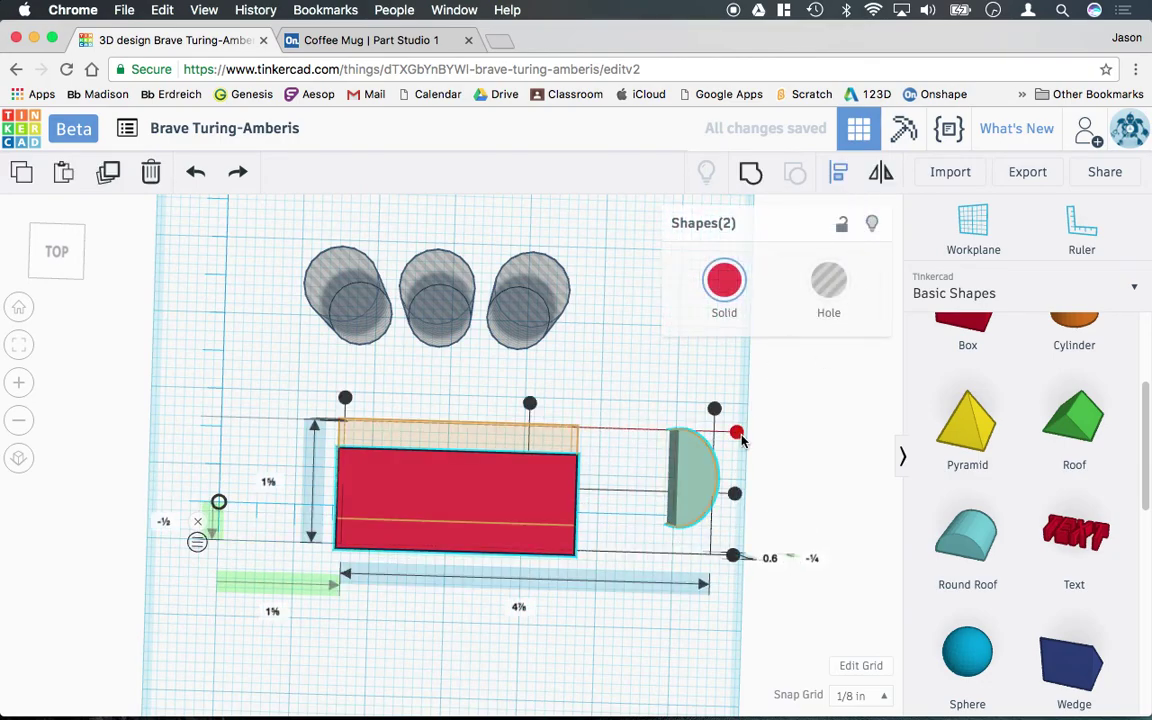
pyautogui.click(736, 489)
pyautogui.click(616, 599)
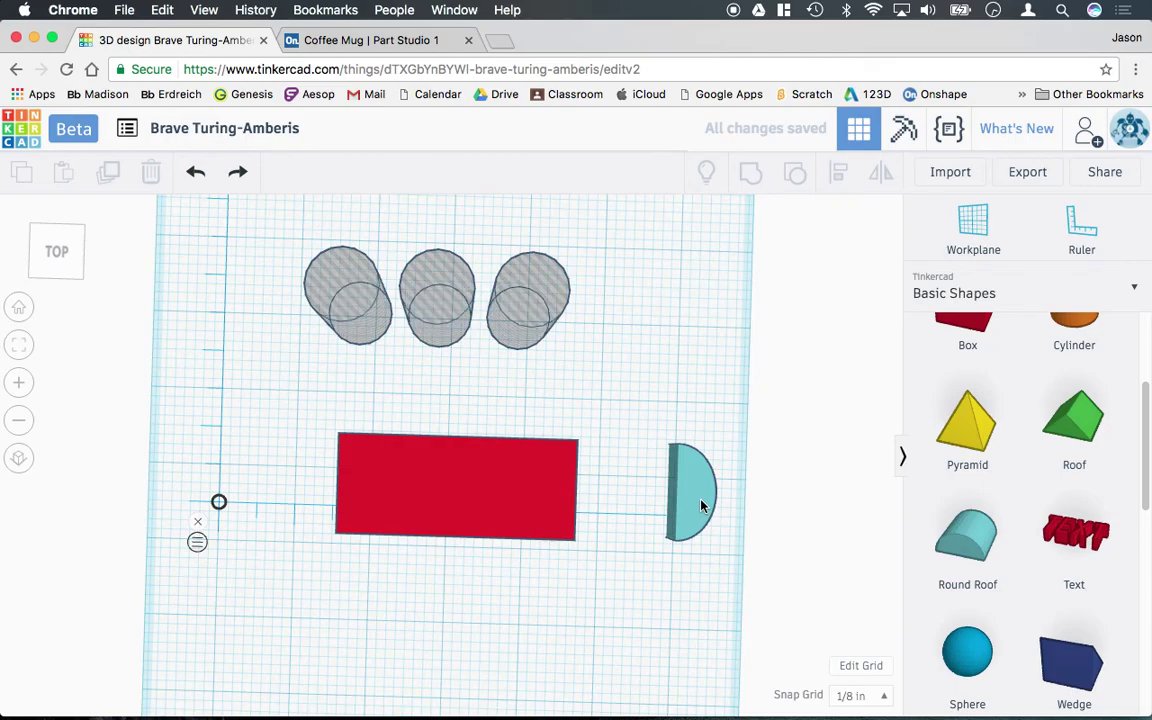
pyautogui.moveTo(694, 496); pyautogui.dragTo(606, 504)
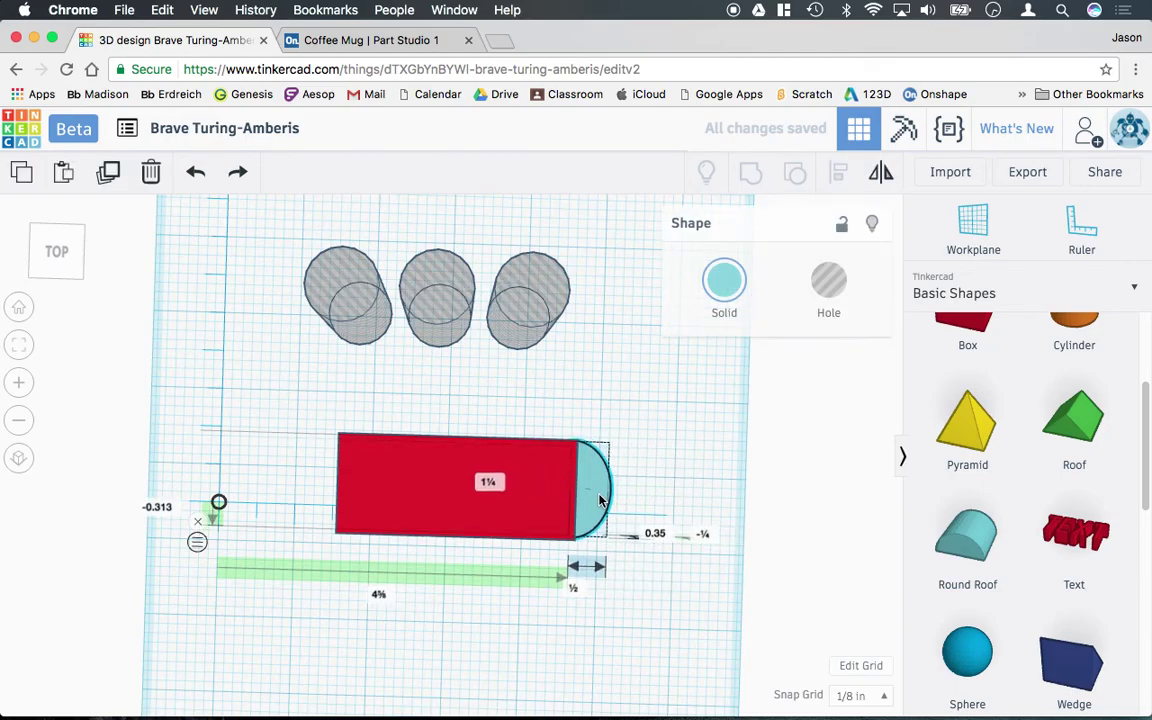
# Step: Re-enter the round roof's height as 0.35 in and set its elevation above the workplane to 0
pyautogui.moveTo(684, 504); pyautogui.dragTo(697, 467, button='right')
pyautogui.click(693, 505)
pyautogui.press('BackSpace')
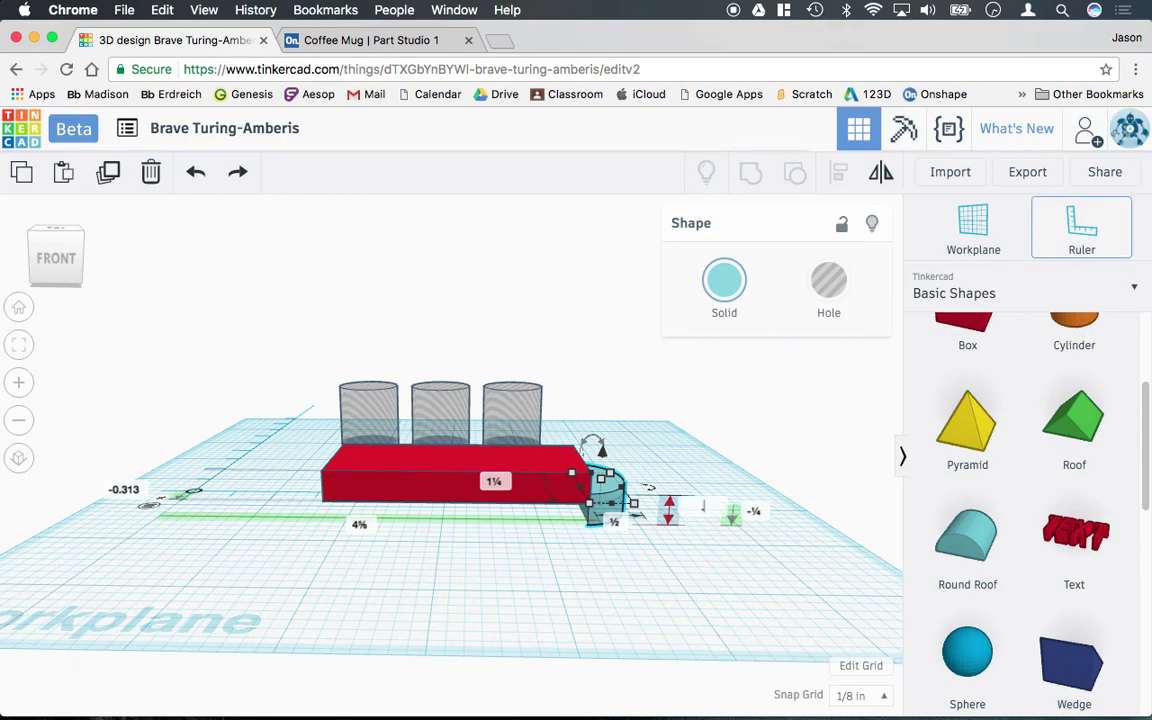
pyautogui.write('.35')
pyautogui.press('Return')
pyautogui.click(755, 511)
pyautogui.write('0')
pyautogui.press('Return')
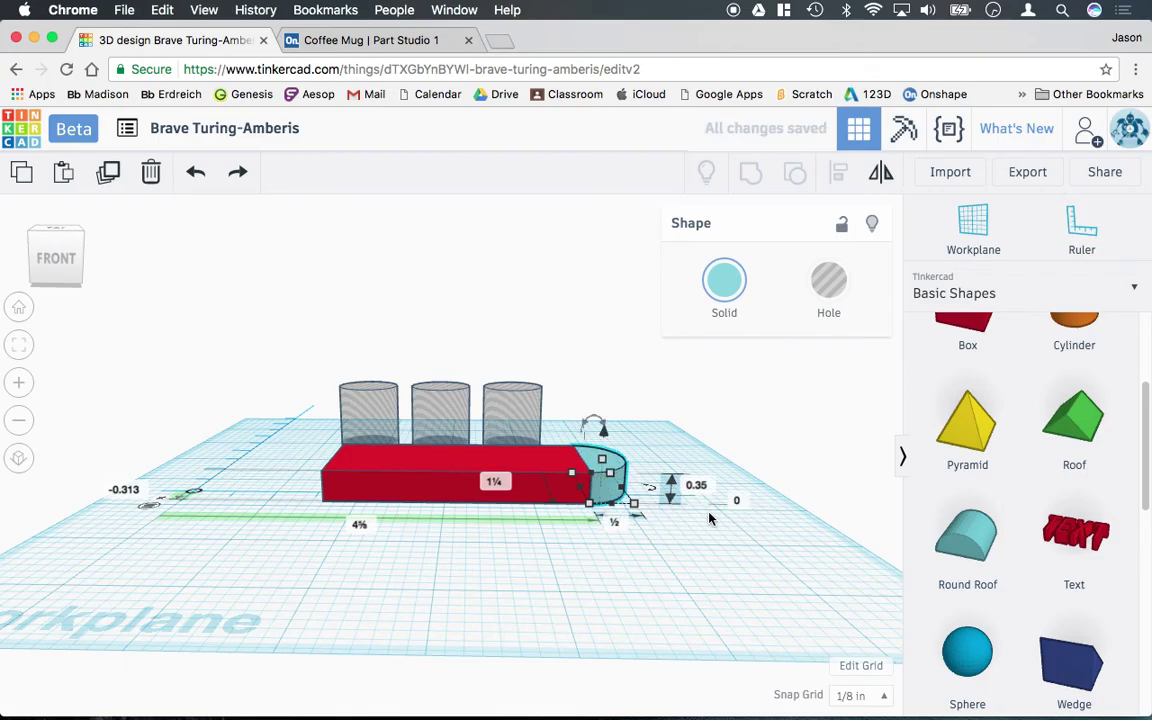
# Step: Remove the ruler from the workplane
pyautogui.click(649, 541)
pyautogui.moveTo(649, 541); pyautogui.dragTo(653, 620, button='right')
pyautogui.scroll(3, 645, 548)
pyautogui.click(647, 497)
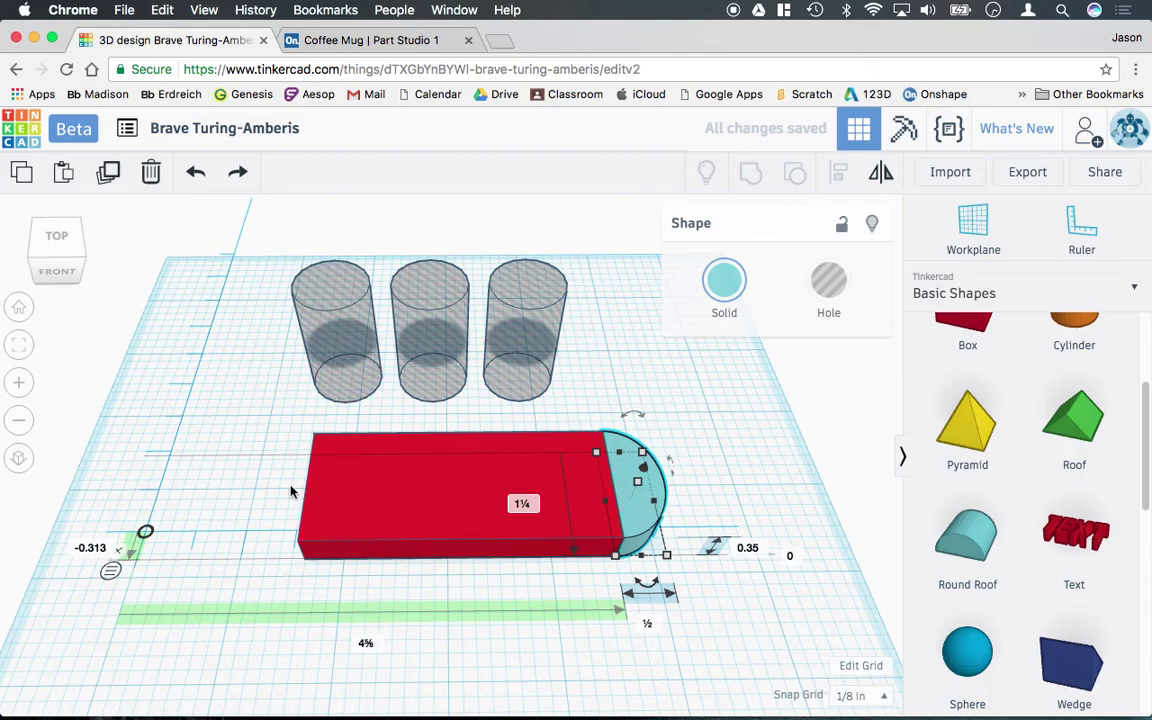
pyautogui.click(116, 558)
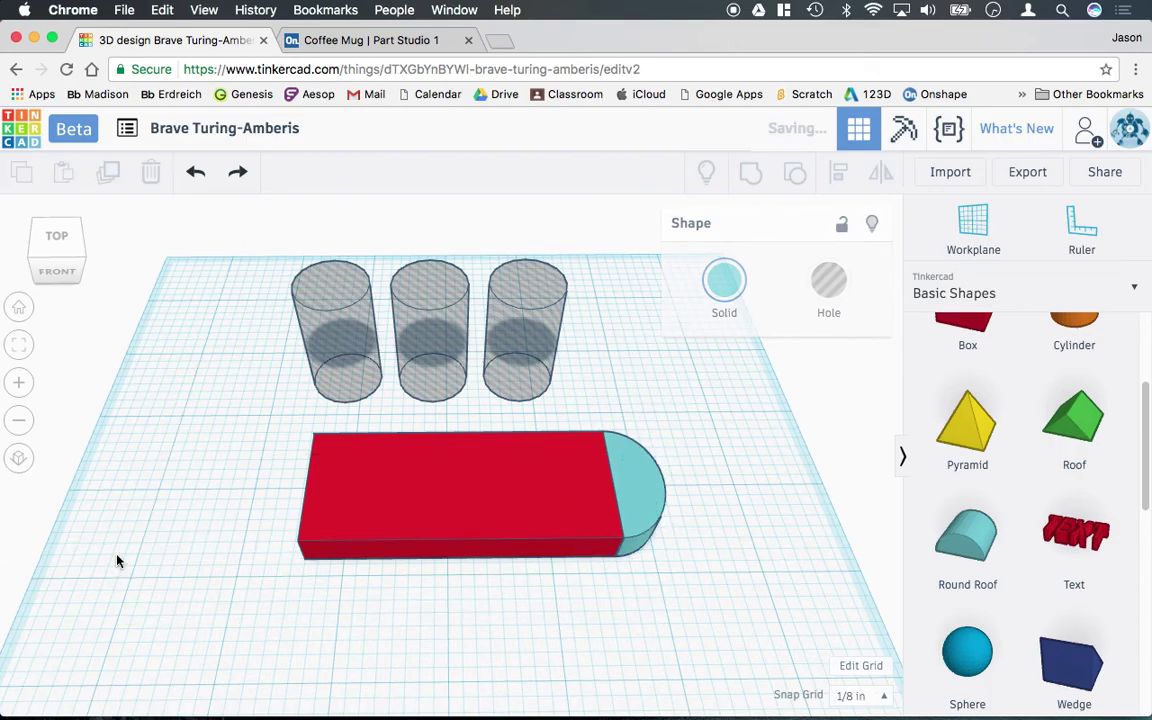
# Step: Copy and paste the round roof and move the copy to the red box's left end
pyautogui.click(646, 482)
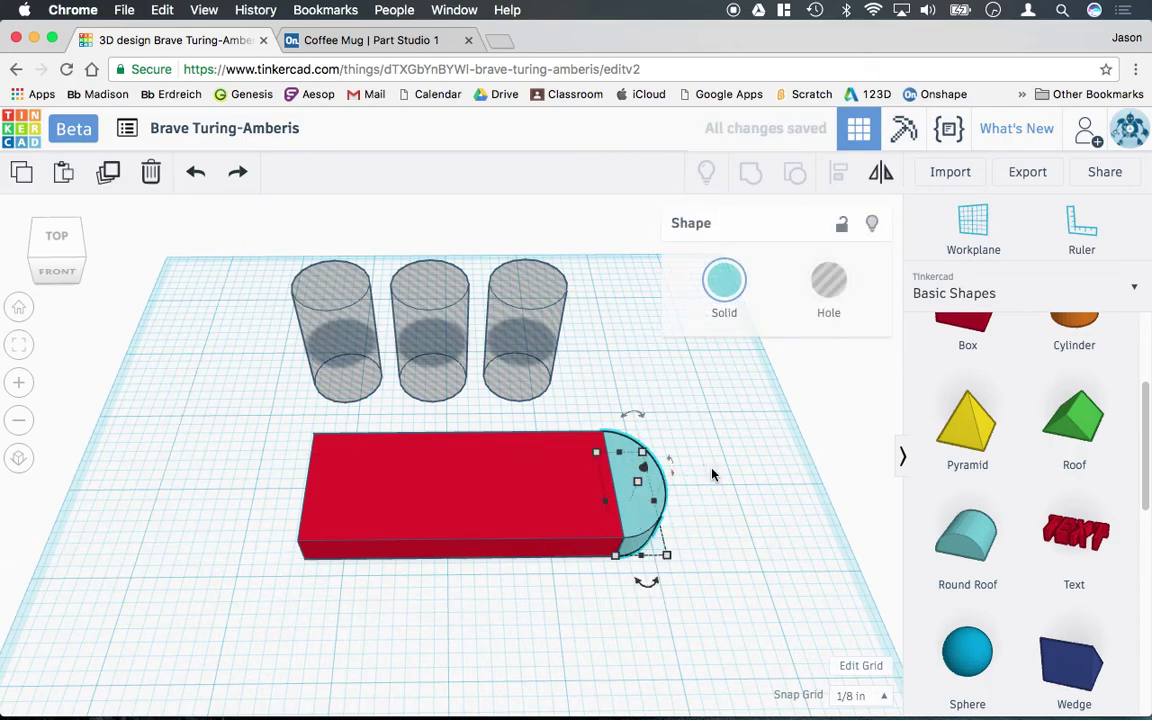
pyautogui.press('super+c')
pyautogui.press('super+v')
pyautogui.moveTo(676, 496); pyautogui.dragTo(350, 522)
# Step: Rotate the copied round roof 180 degrees and butt its flat side against the box's left end
pyautogui.moveTo(350, 522); pyautogui.dragTo(380, 590, button='right')
pyautogui.moveTo(341, 592); pyautogui.dragTo(358, 428)
pyautogui.click(200, 454)
pyautogui.moveTo(340, 480); pyautogui.dragTo(296, 471)
pyautogui.click(244, 442)
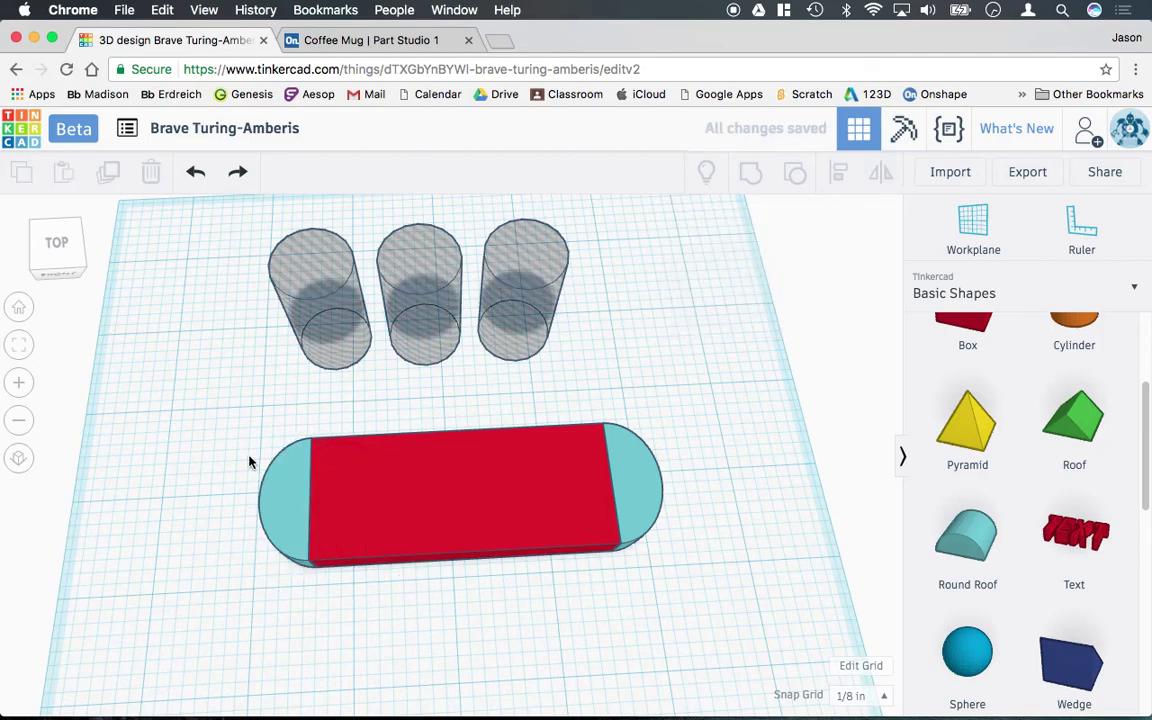
# Step: Group the red box and the two round roofs into one plate with rounded ends
pyautogui.moveTo(146, 462); pyautogui.dragTo(822, 577)
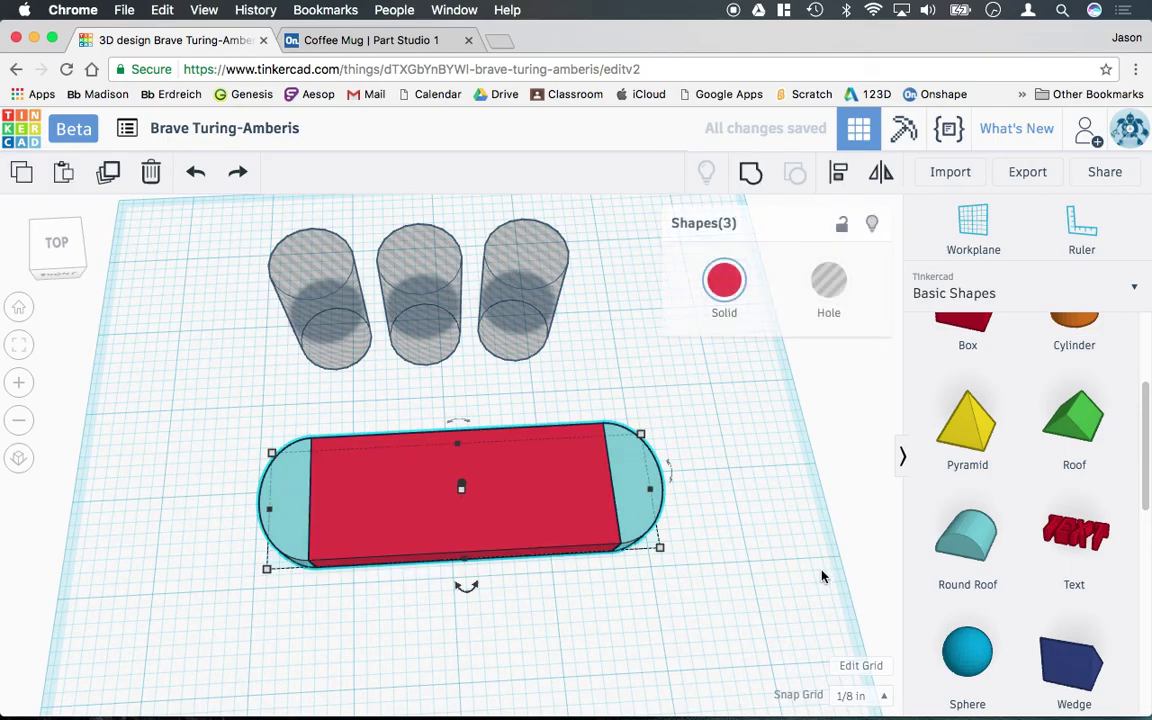
pyautogui.click(750, 172)
pyautogui.click(338, 390)
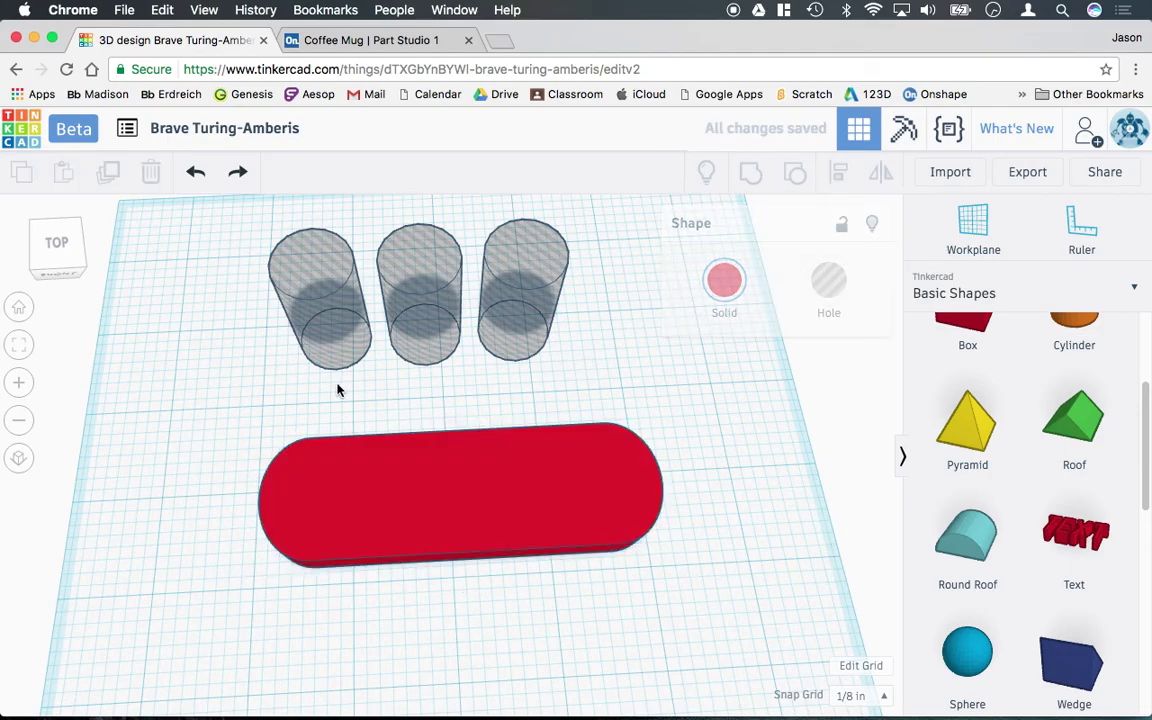
# Step: Align the hole cylinder group with the rounded plate on their left-right and front-to-back centers
pyautogui.click(357, 288)
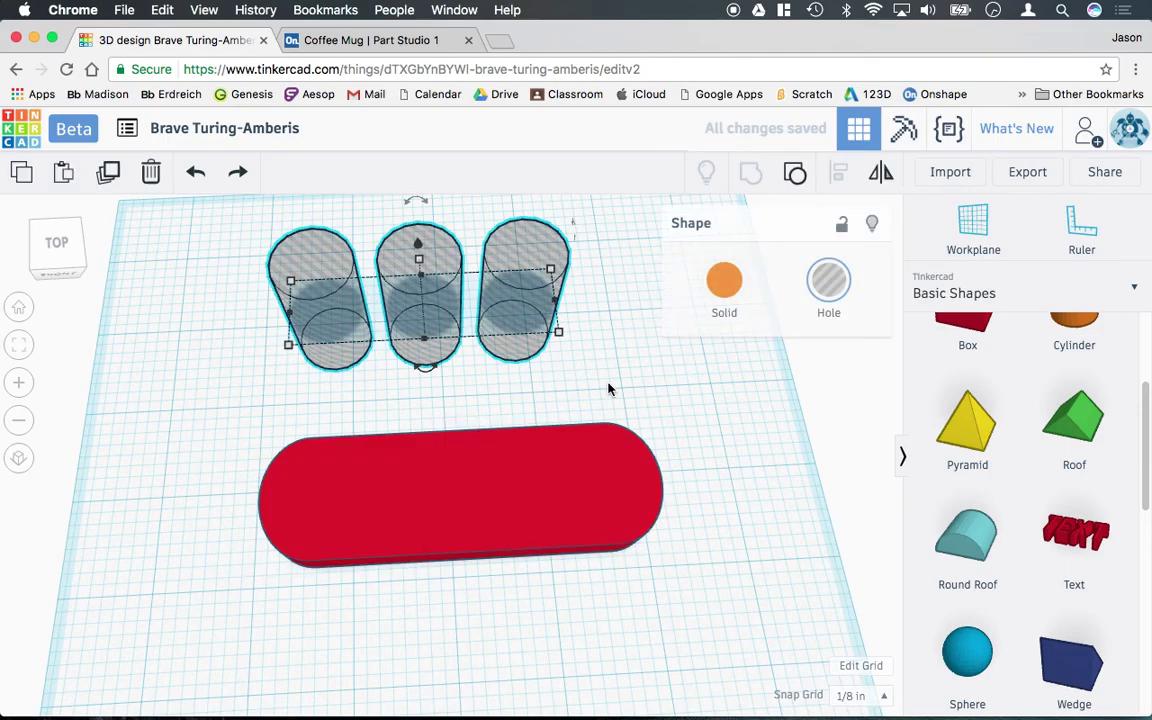
pyautogui.keyDown('shift'); pyautogui.click(545, 483); pyautogui.keyUp('shift')
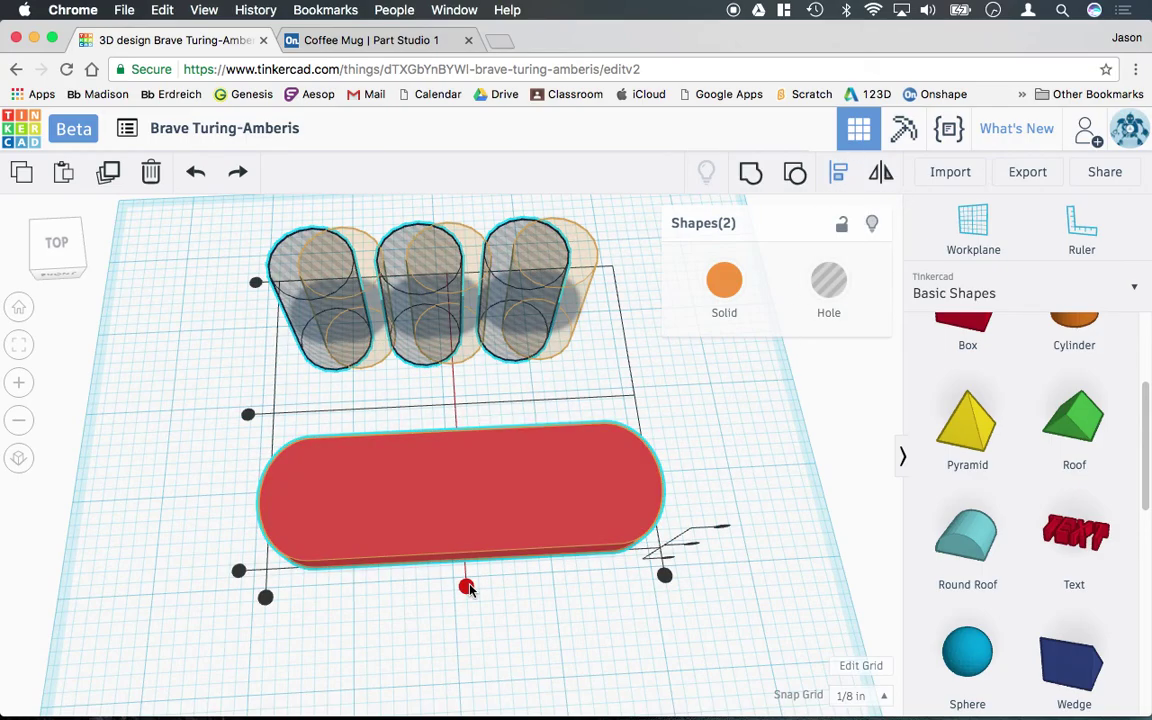
pyautogui.click(466, 585)
pyautogui.click(248, 414)
pyautogui.moveTo(383, 459); pyautogui.dragTo(468, 540, button='right')
pyautogui.click(580, 527)
# Step: Ungroup the three hole cylinders
pyautogui.moveTo(580, 533); pyautogui.dragTo(571, 403, button='right')
pyautogui.click(570, 361)
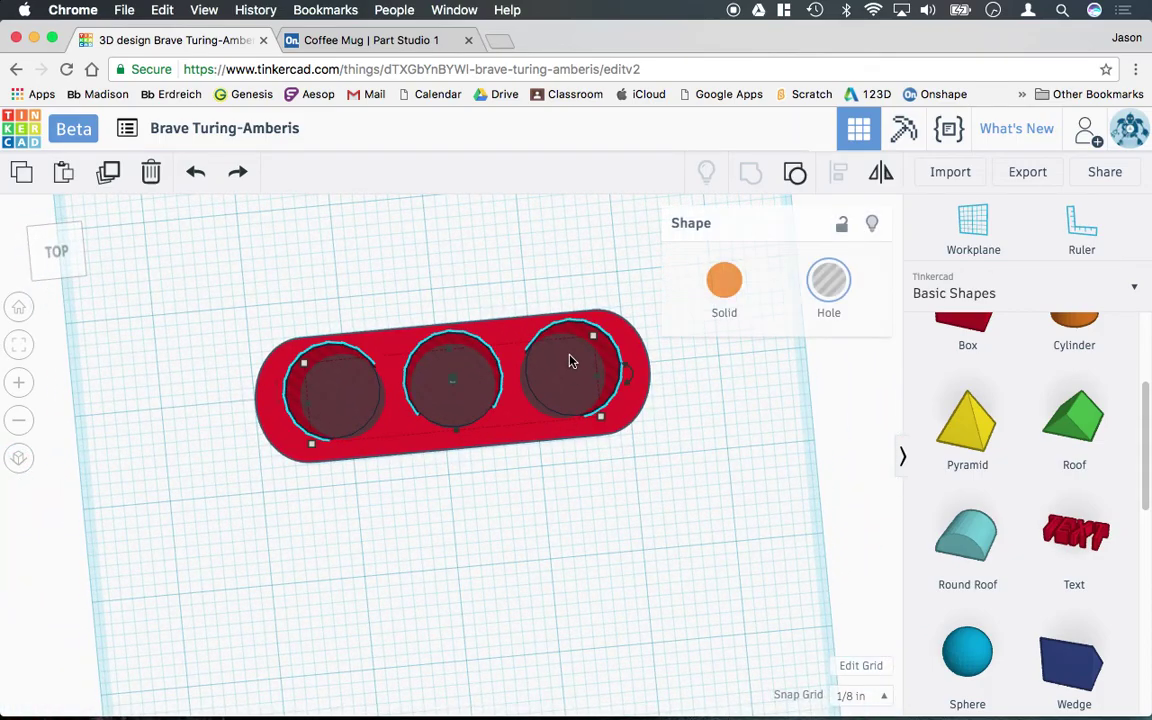
pyautogui.click(795, 172)
pyautogui.click(748, 381)
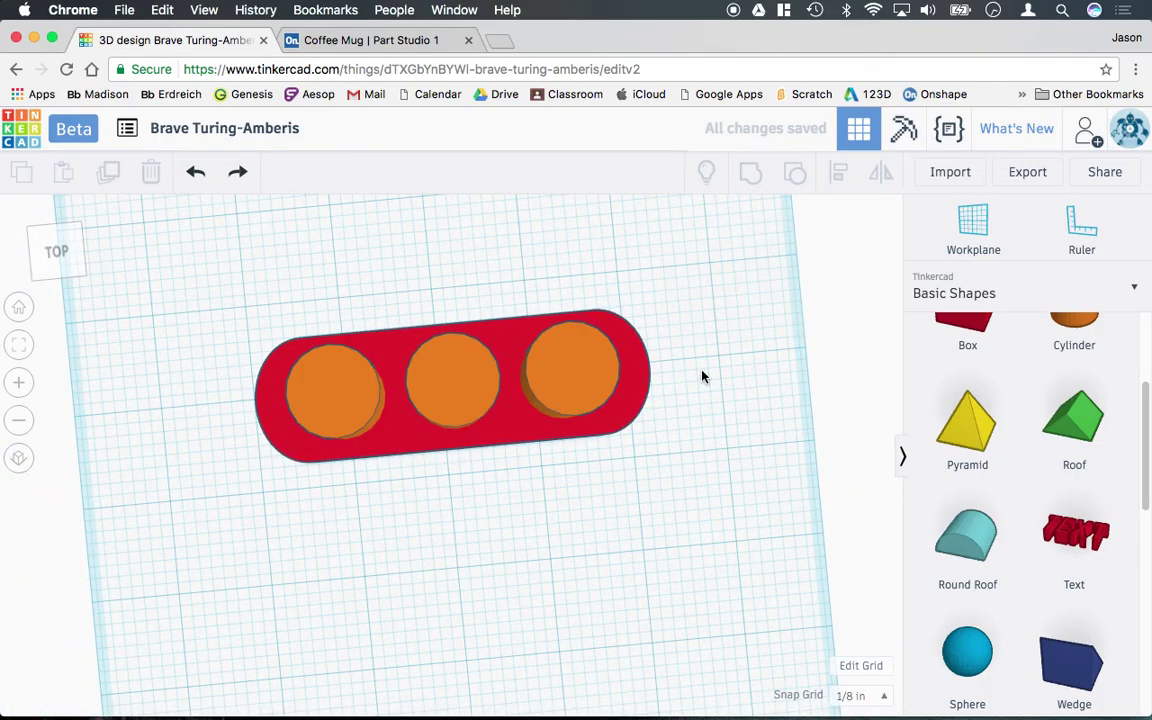
# Step: Move the two outer cylinders outward toward the plate's ends by one 1/8 in snap increment each
pyautogui.click(601, 379)
pyautogui.moveTo(601, 379); pyautogui.dragTo(614, 377)
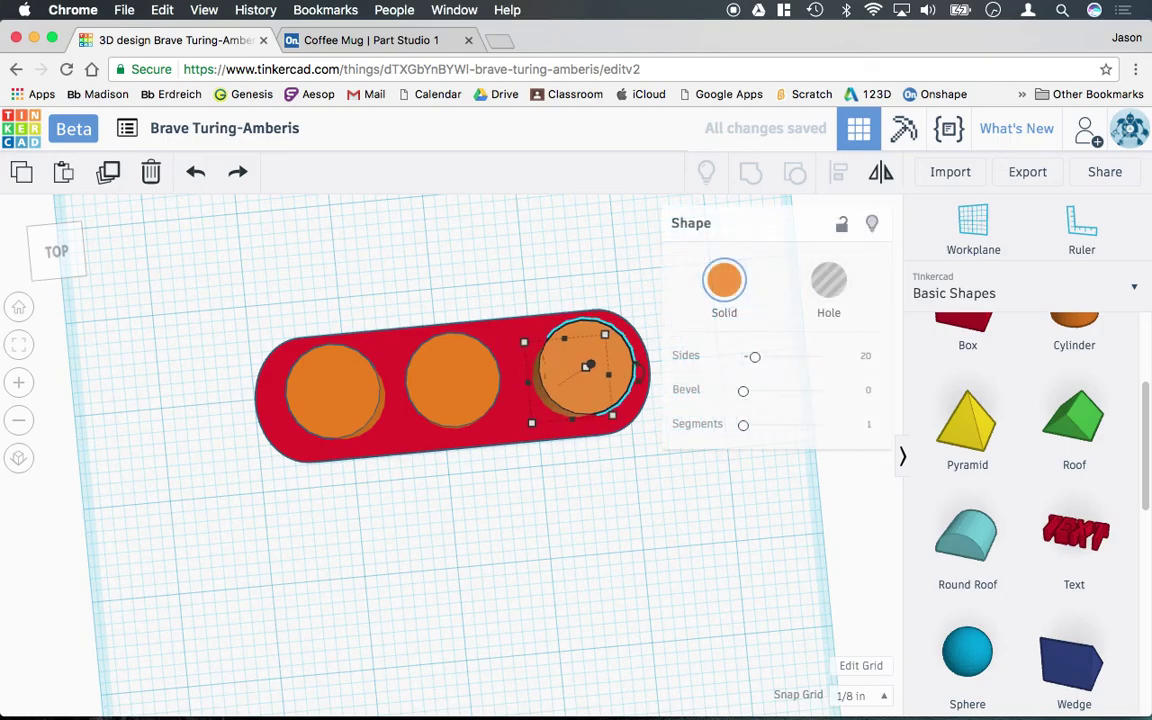
pyautogui.click(358, 393)
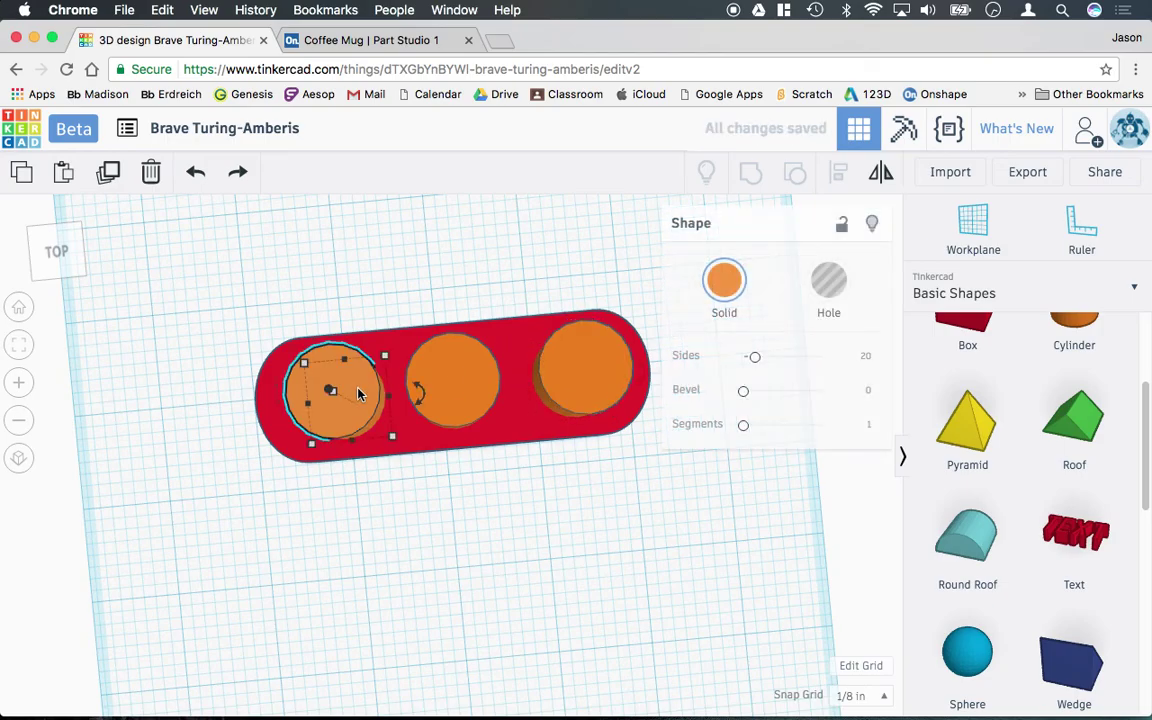
pyautogui.moveTo(358, 393); pyautogui.dragTo(345, 393)
pyautogui.click(607, 502)
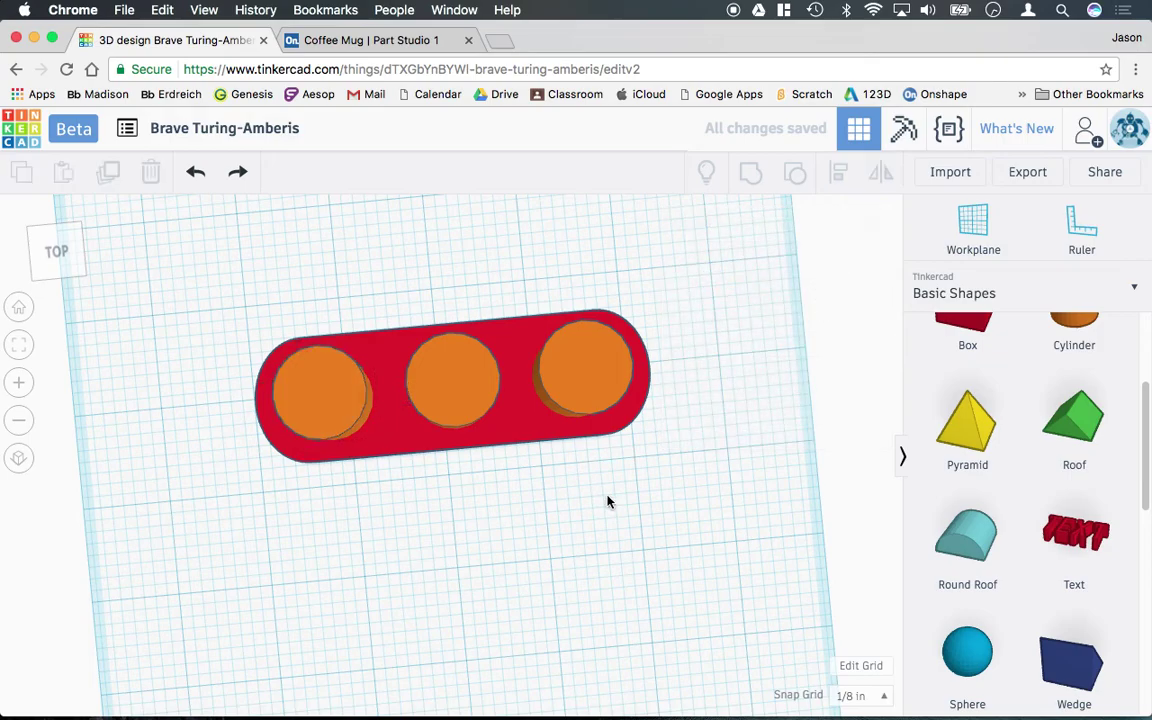
# Step: Turn the three orange cylinders into holes and group them together
pyautogui.moveTo(607, 502); pyautogui.dragTo(583, 355, button='right')
pyautogui.click(350, 392)
pyautogui.keyDown('shift'); pyautogui.click(459, 390); pyautogui.keyUp('shift')
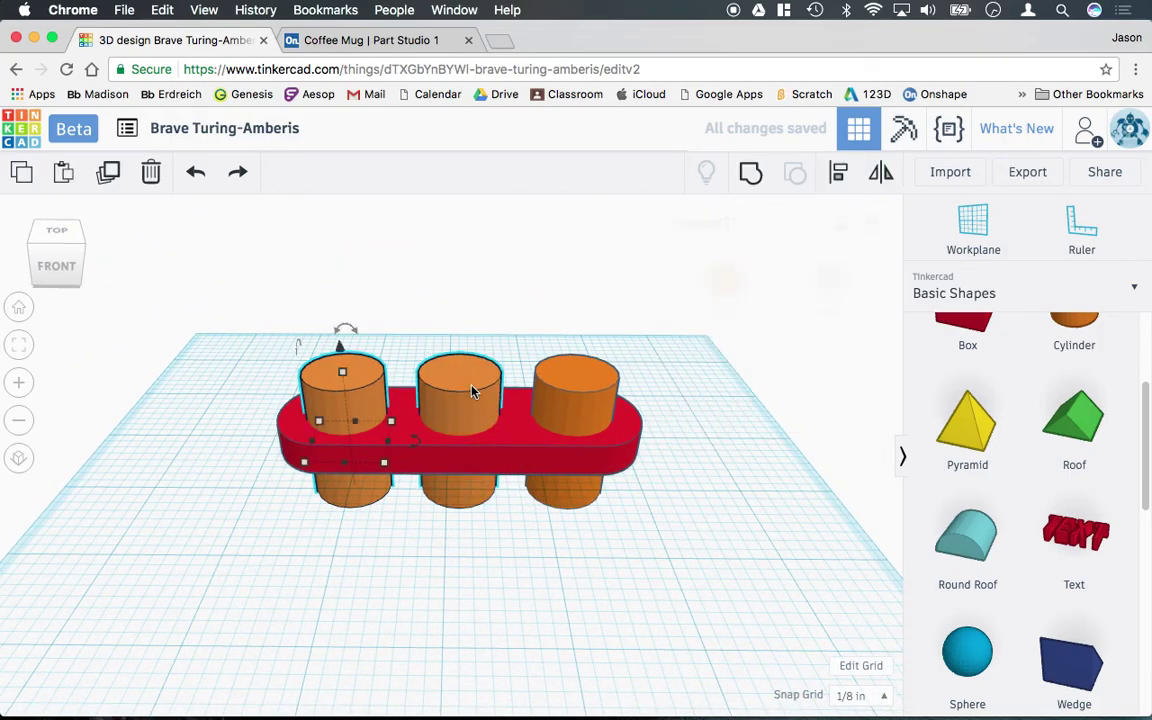
pyautogui.keyDown('shift'); pyautogui.click(576, 392); pyautogui.keyUp('shift')
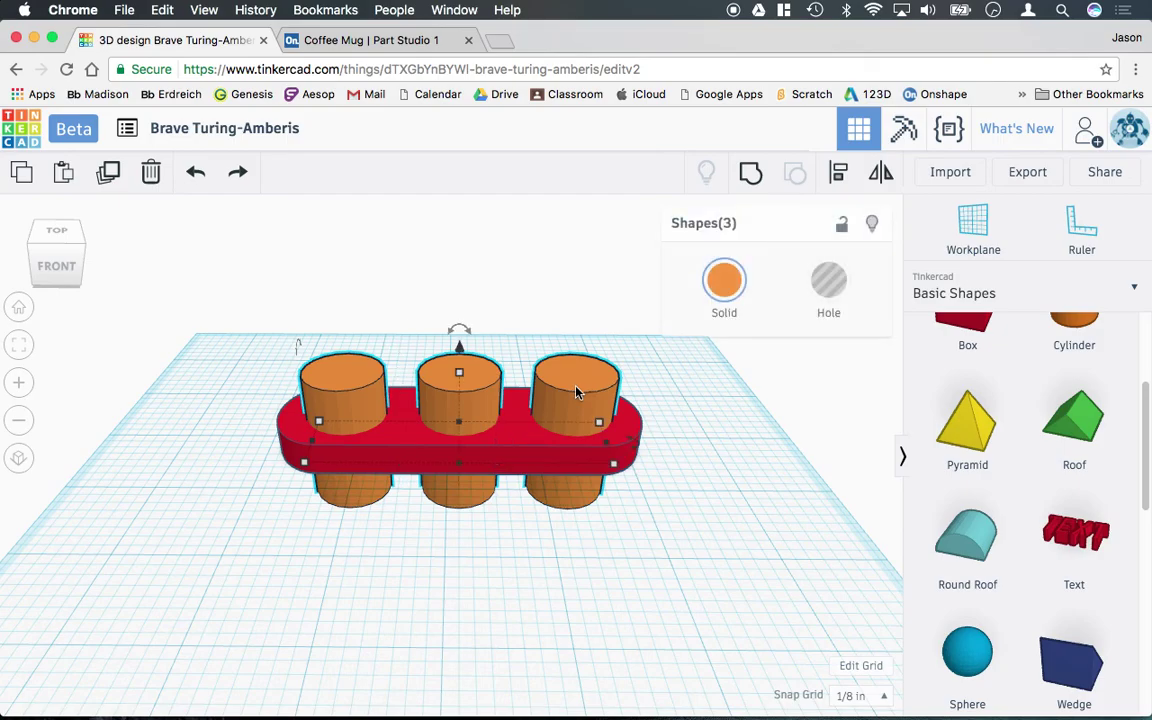
pyautogui.click(828, 282)
pyautogui.click(750, 172)
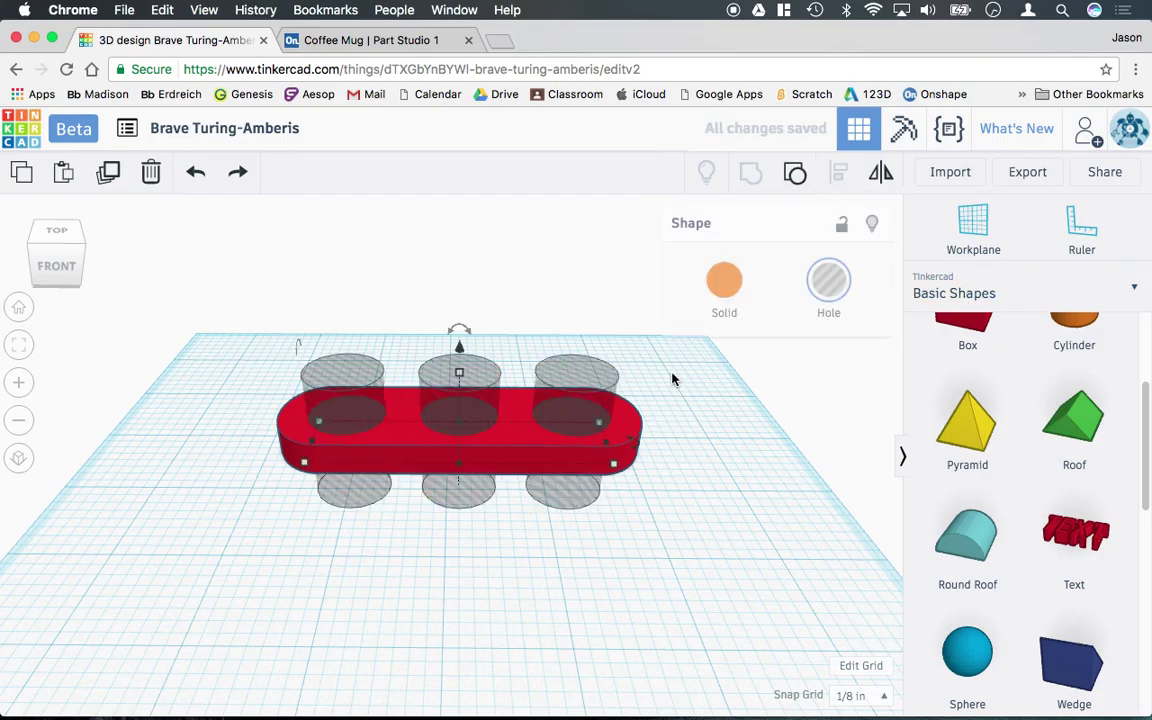
# Step: Select the plate and the hole cylinder group and align them on their left-right and front-to-back centers
pyautogui.moveTo(684, 462); pyautogui.dragTo(690, 487, button='right')
pyautogui.click(695, 375)
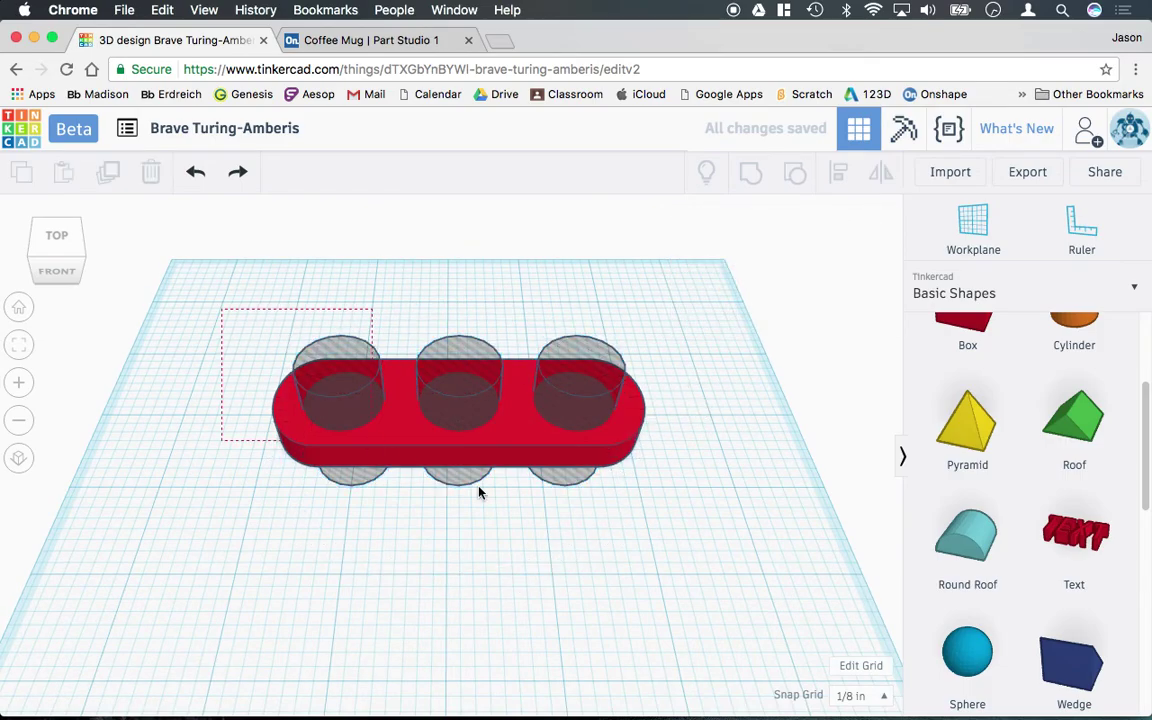
pyautogui.moveTo(535, 503); pyautogui.dragTo(680, 446)
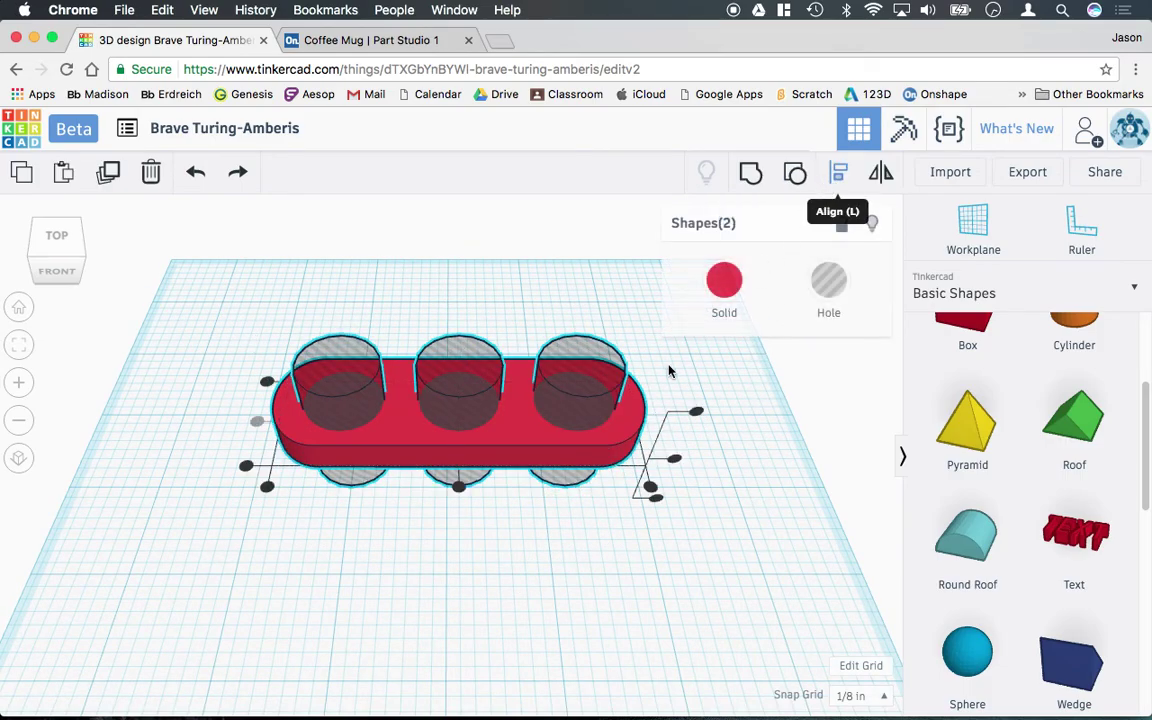
pyautogui.moveTo(506, 535); pyautogui.dragTo(516, 606, button='right')
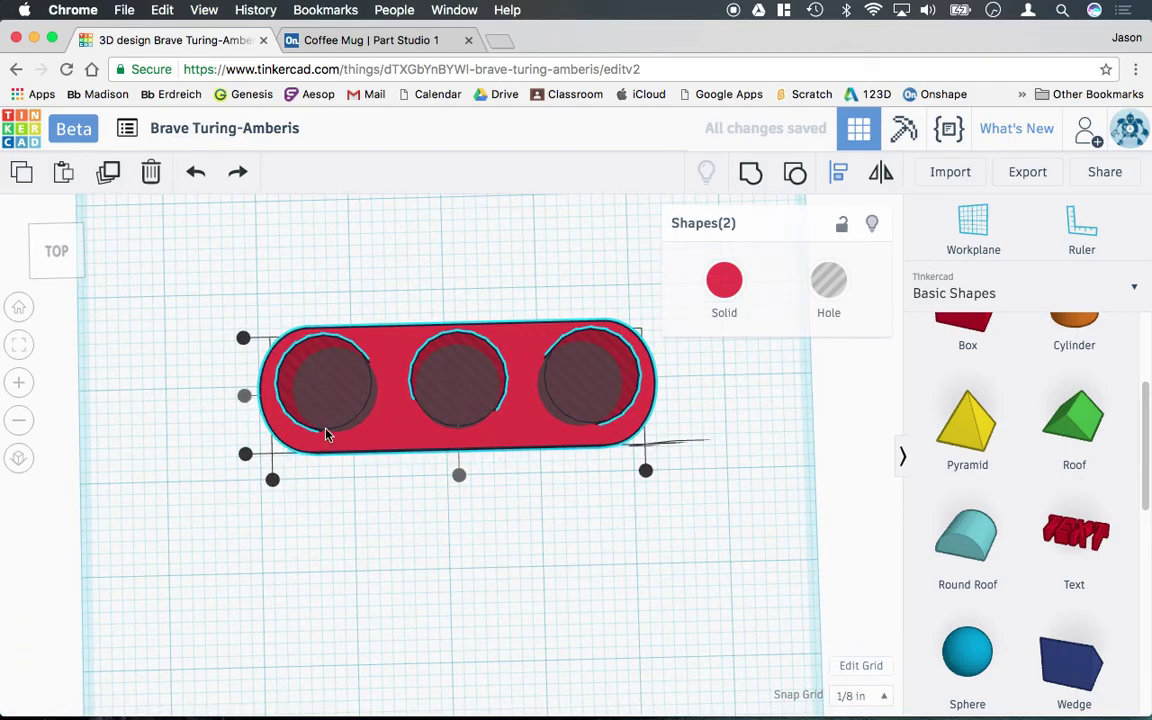
# Step: Group the plate with the hole cylinders to cut the three round holes through it
pyautogui.moveTo(455, 500); pyautogui.dragTo(237, 312, button='right')
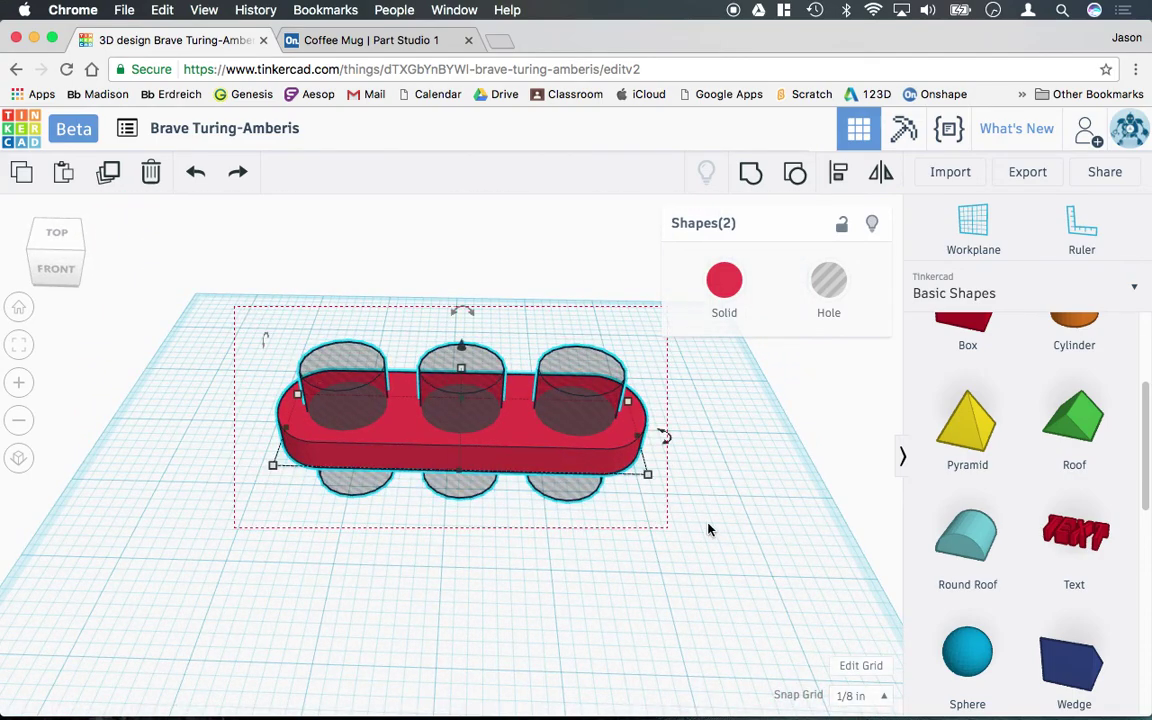
pyautogui.click(750, 175)
pyautogui.moveTo(704, 373); pyautogui.dragTo(520, 462, button='right')
pyautogui.moveTo(510, 412); pyautogui.dragTo(605, 433, button='right')
# Step: Add a round roof from the basic shapes to the workplane in front of the plate
pyautogui.scroll(-2, 1060, 475)
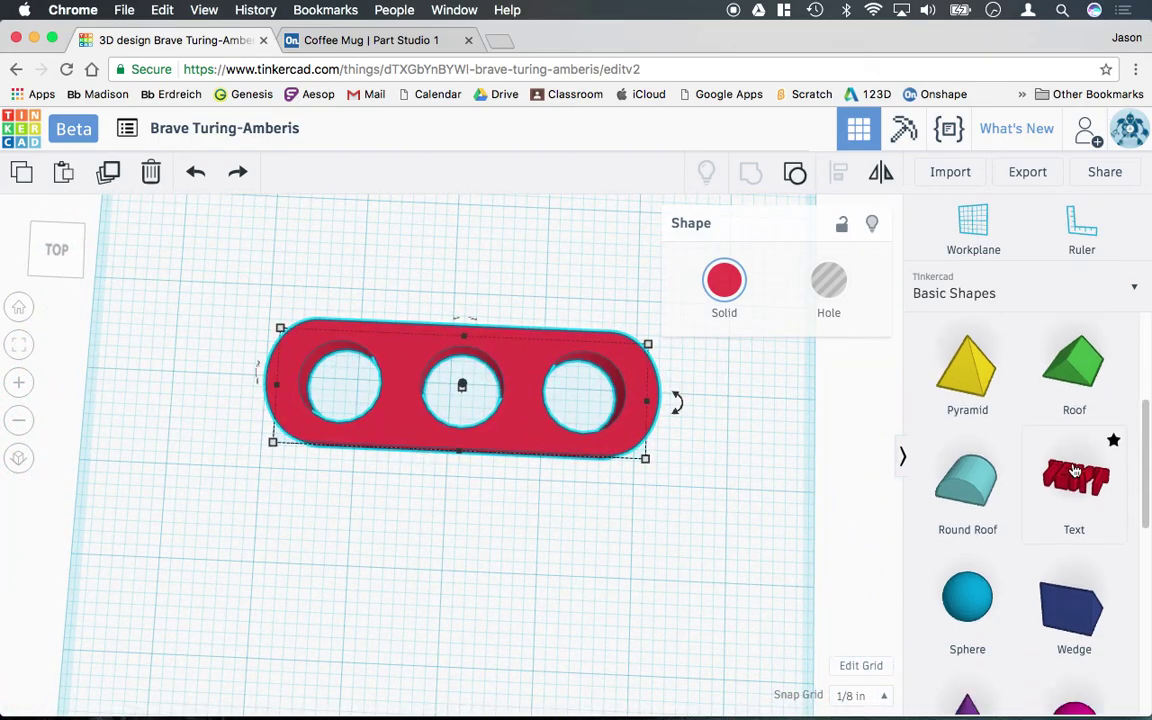
pyautogui.scroll(-5, 1070, 475)
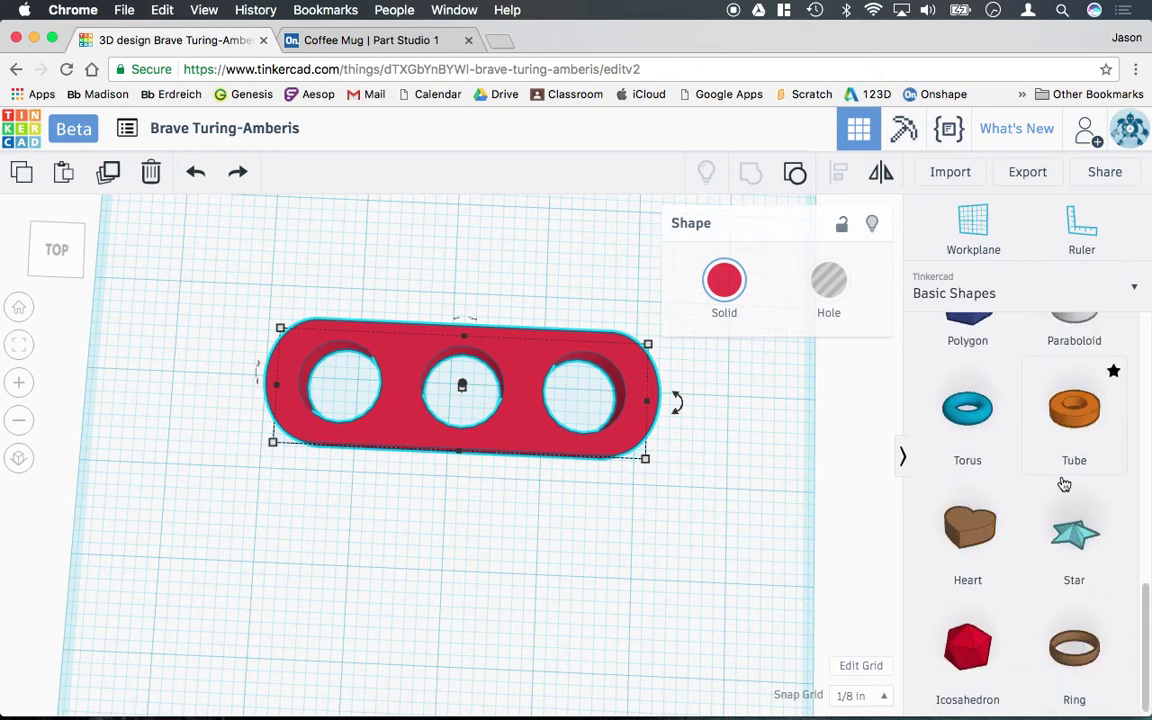
pyautogui.scroll(5, 1073, 533)
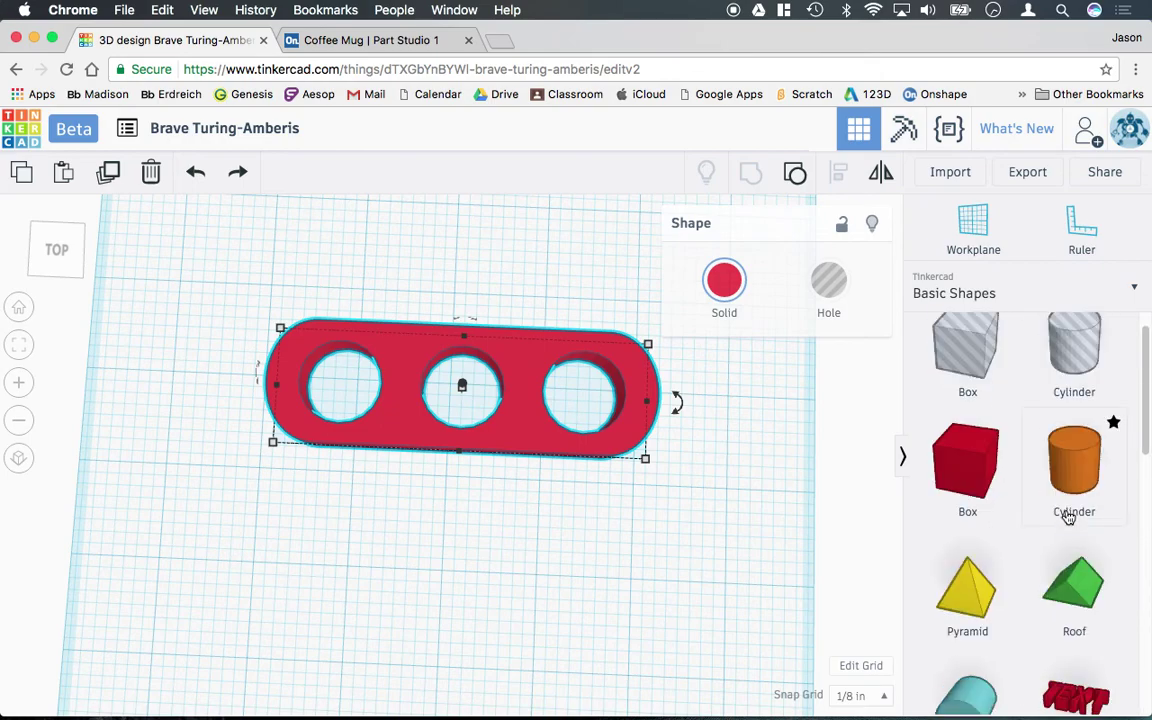
pyautogui.scroll(-1, 1067, 514)
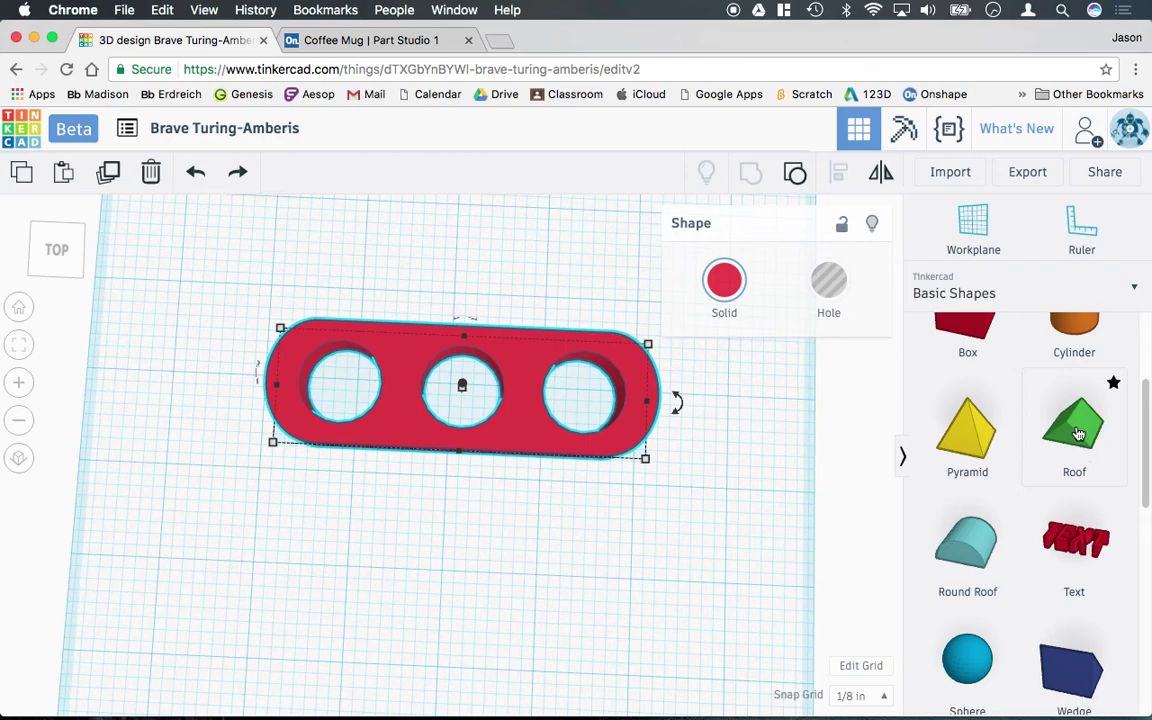
pyautogui.scroll(-2, 1078, 430)
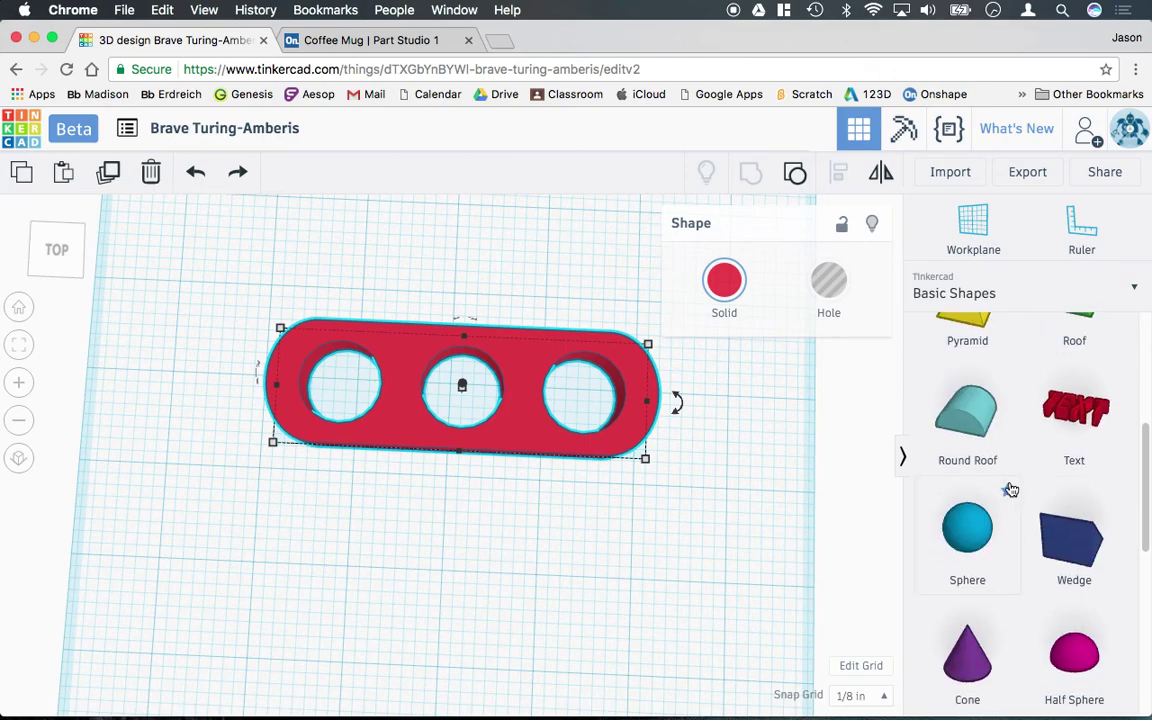
pyautogui.scroll(2, 1000, 510)
pyautogui.moveTo(983, 527); pyautogui.dragTo(518, 555)
pyautogui.moveTo(628, 593); pyautogui.dragTo(612, 558, button='right')
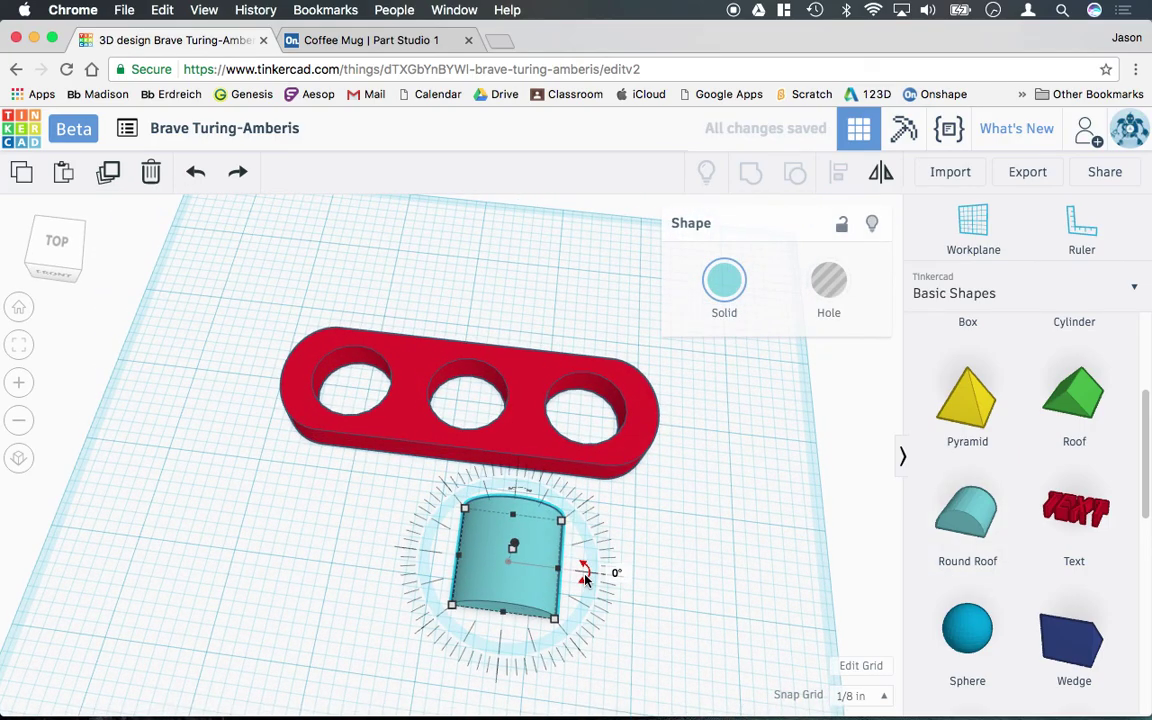
# Step: Rotate the round roof 90° to stand it upright on its end and lower it
pyautogui.moveTo(585, 572)
pyautogui.mouseDown()
pyautogui.moveTo(587, 524)
pyautogui.moveTo(585, 583)
pyautogui.mouseUp()
pyautogui.moveTo(585, 584); pyautogui.dragTo(405, 460, button='right')
pyautogui.moveTo(401, 459); pyautogui.dragTo(446, 425)
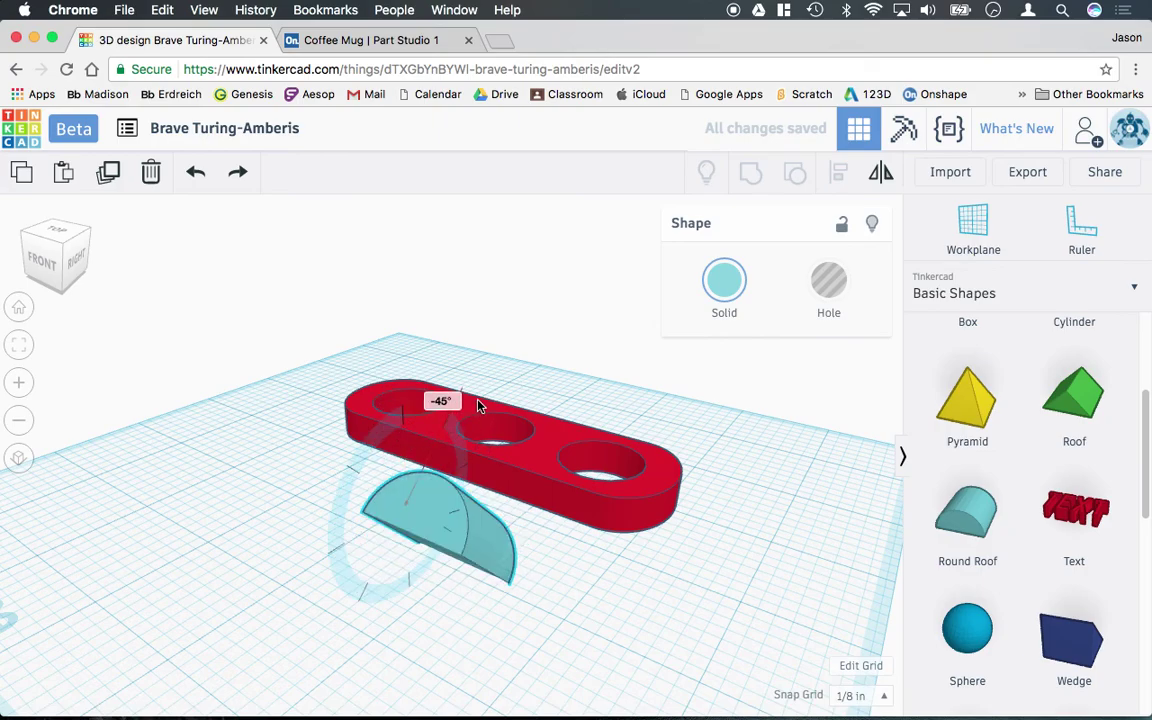
pyautogui.moveTo(505, 381); pyautogui.dragTo(521, 366)
pyautogui.moveTo(547, 490); pyautogui.dragTo(653, 476, button='right')
pyautogui.moveTo(532, 385); pyautogui.dragTo(527, 437)
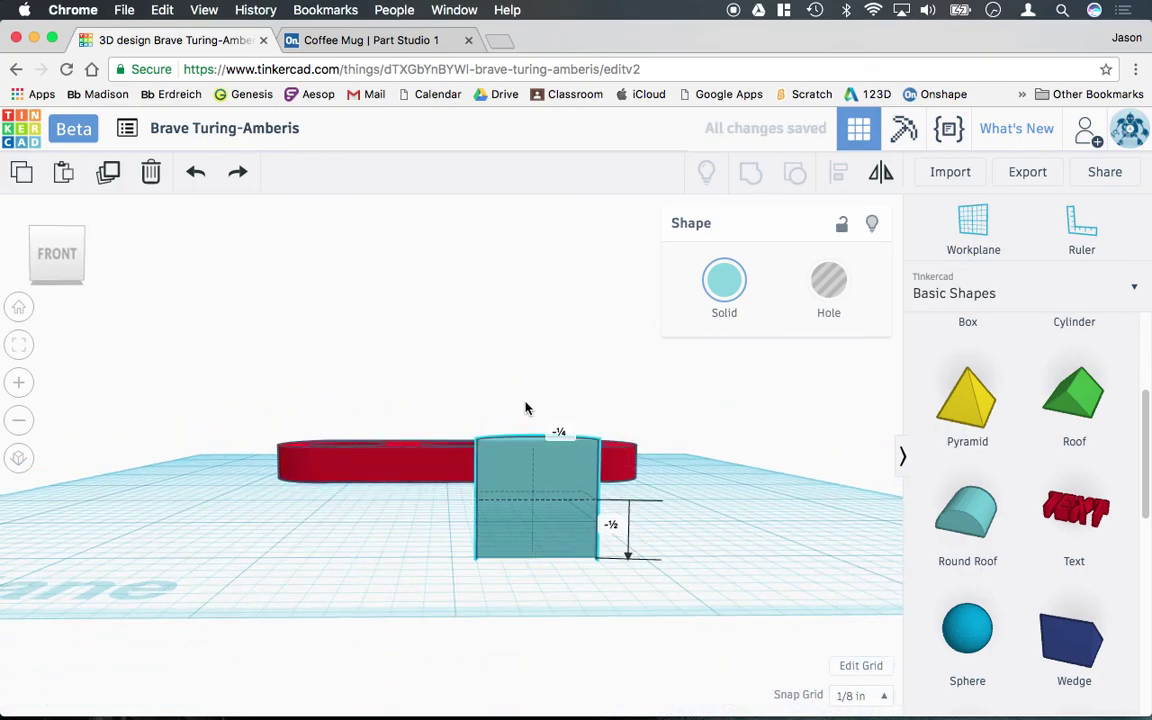
# Step: Turn the upright round roof into a hole and try it against the plate's front edge before moving it clear
pyautogui.click(828, 280)
pyautogui.moveTo(660, 520); pyautogui.dragTo(542, 584, button='right')
pyautogui.moveTo(542, 584); pyautogui.dragTo(508, 466)
pyautogui.moveTo(516, 473); pyautogui.dragTo(523, 536, button='right')
pyautogui.moveTo(524, 468); pyautogui.dragTo(550, 545)
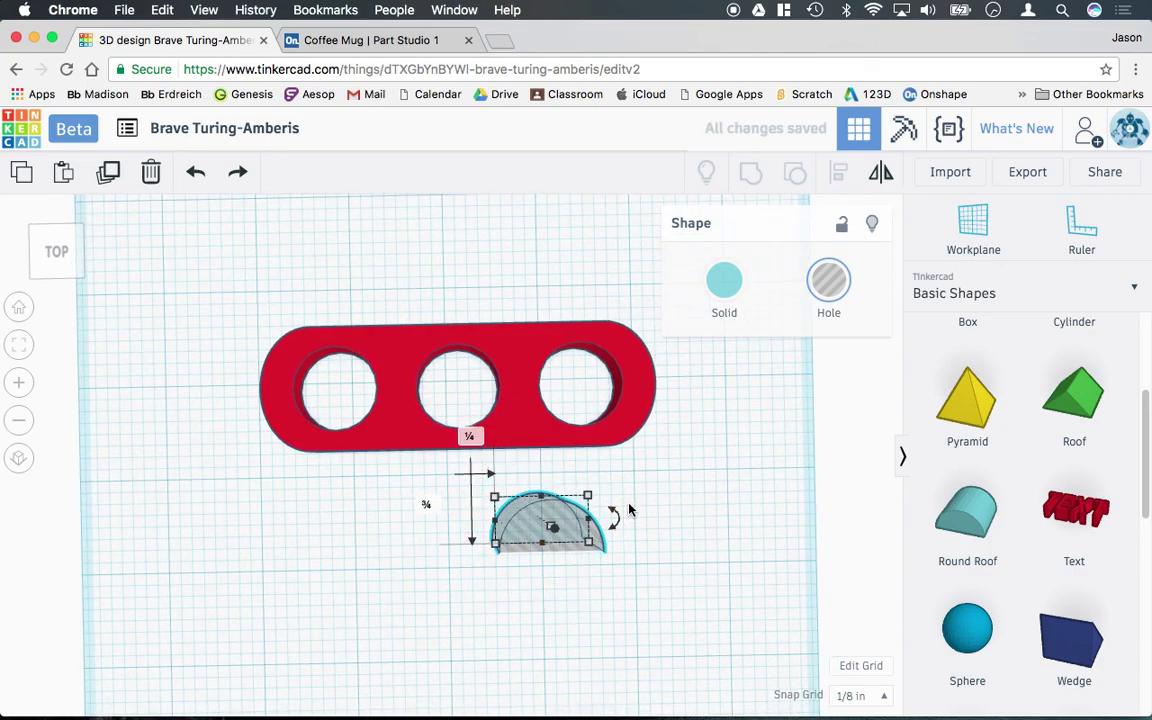
# Step: Delete the round roof hole in front of the plate
pyautogui.press('Delete')
pyautogui.moveTo(603, 509); pyautogui.dragTo(481, 478, button='right')
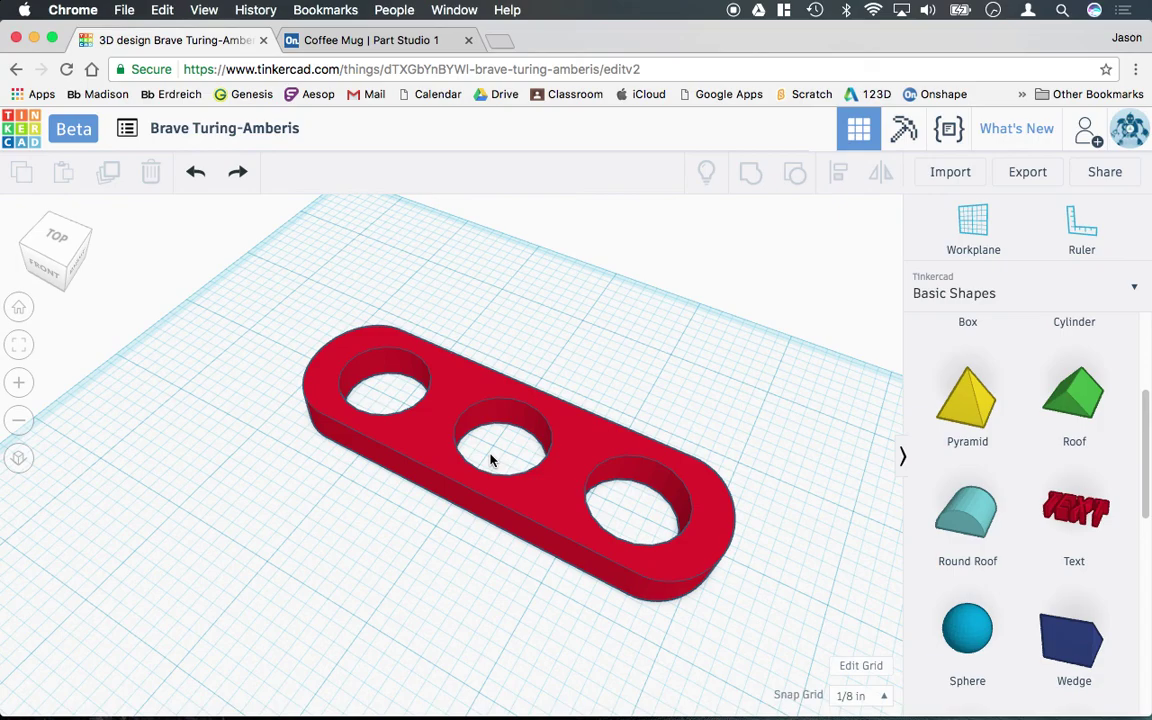